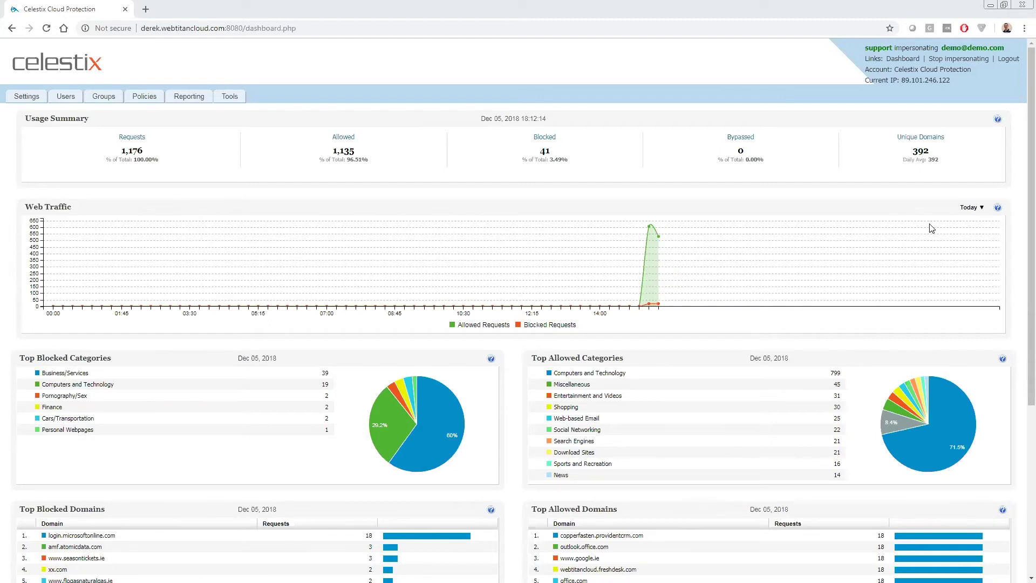
- Review the dashboard's time range list and traffic panels, then open the Account Details settings
{"action": "left_click", "coordinate": [970, 208]}
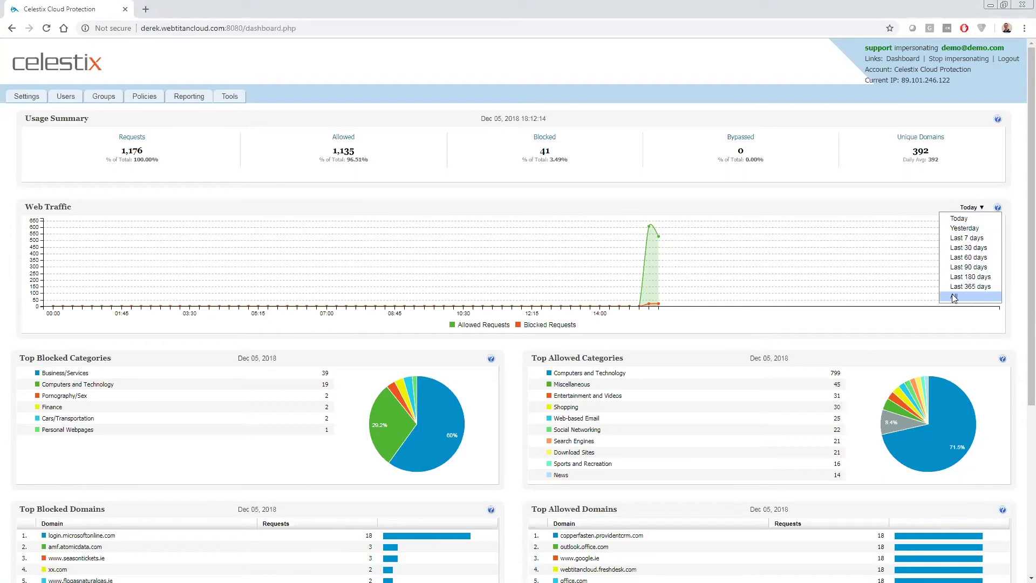
{"action": "left_click", "coordinate": [769, 200]}
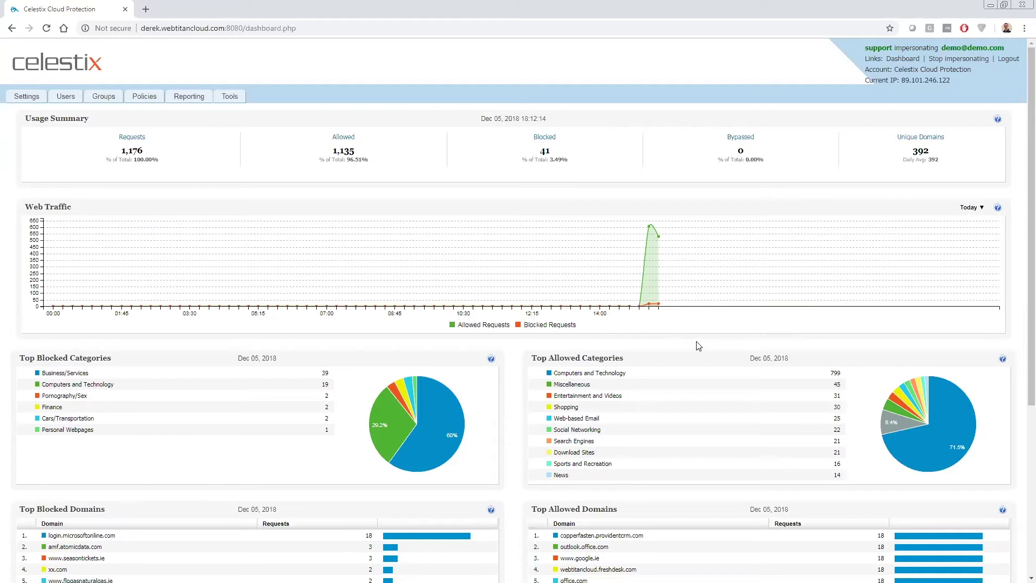
{"action": "scroll", "coordinate": [696, 348], "scroll_direction": "down", "scroll_amount": 1}
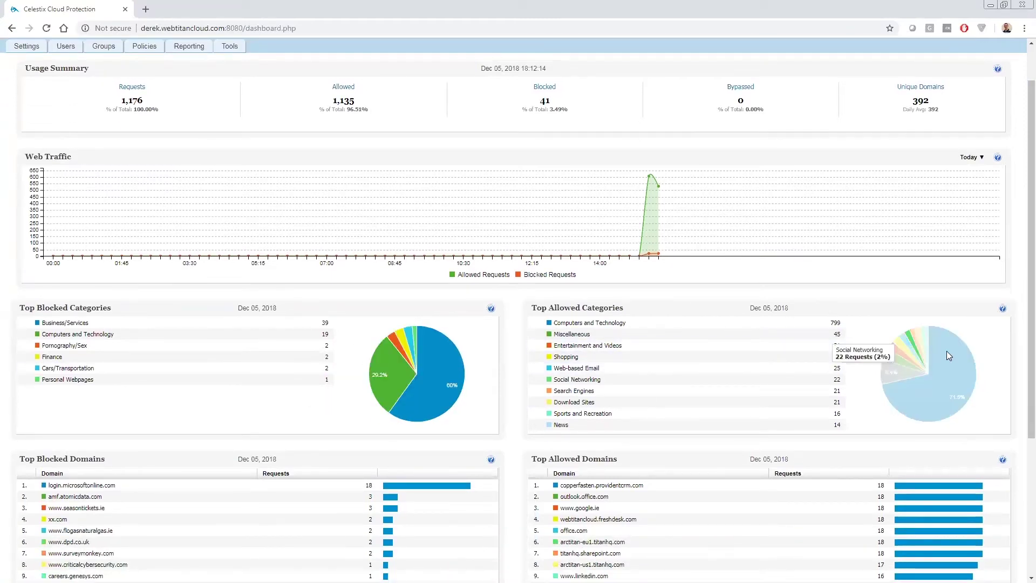
{"action": "scroll", "coordinate": [309, 408], "scroll_direction": "down", "scroll_amount": 1}
{"action": "scroll", "coordinate": [309, 409], "scroll_direction": "down", "scroll_amount": 2}
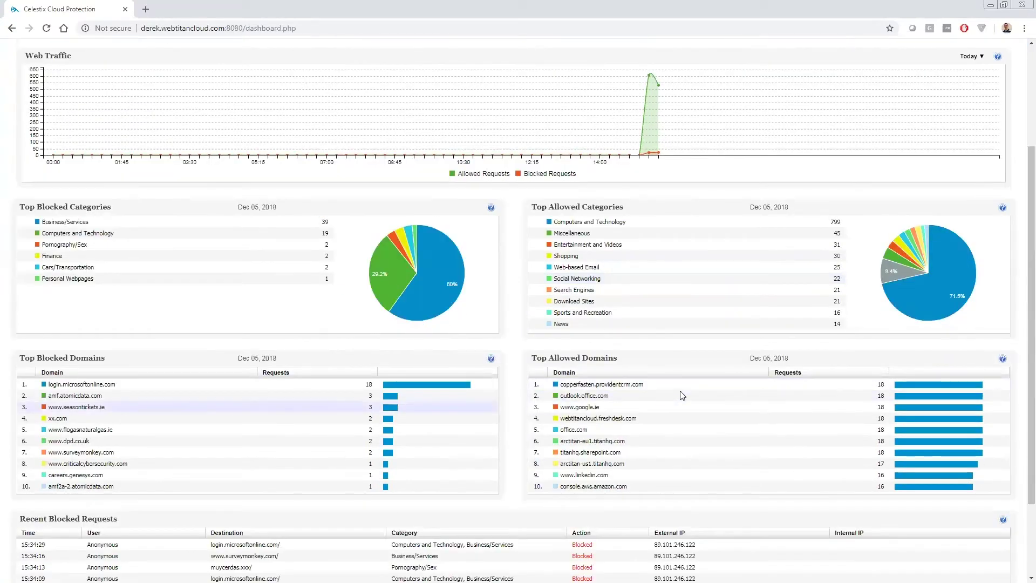
{"action": "scroll", "coordinate": [359, 438], "scroll_direction": "down", "scroll_amount": 1}
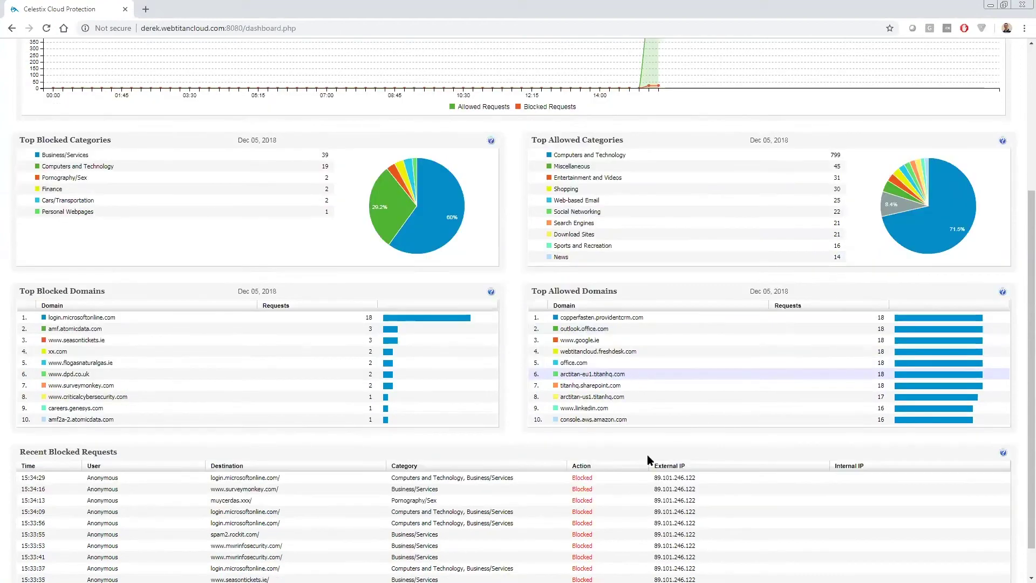
{"action": "scroll", "coordinate": [358, 438], "scroll_direction": "down", "scroll_amount": 1}
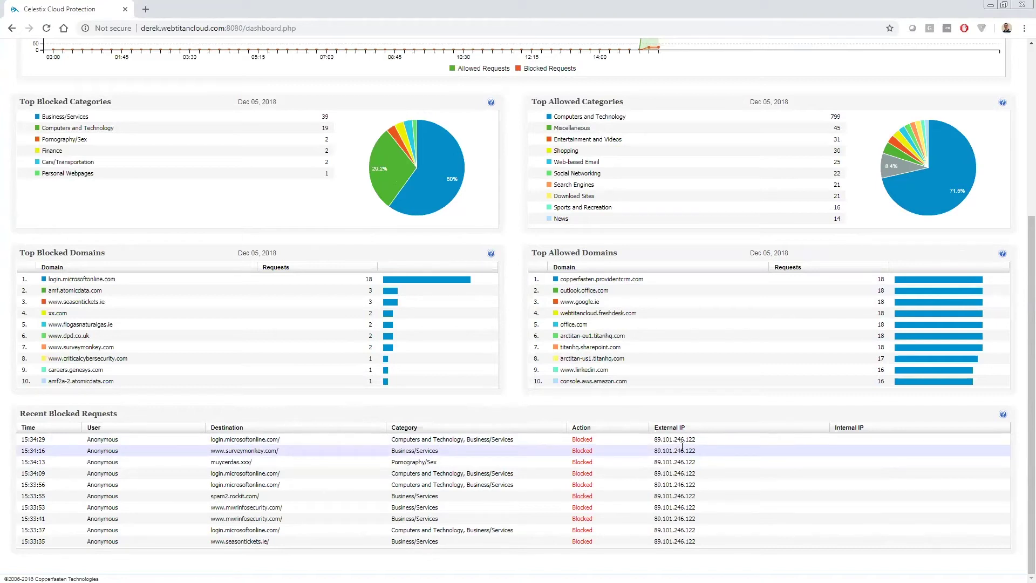
{"action": "scroll", "coordinate": [682, 446], "scroll_direction": "up", "scroll_amount": 5}
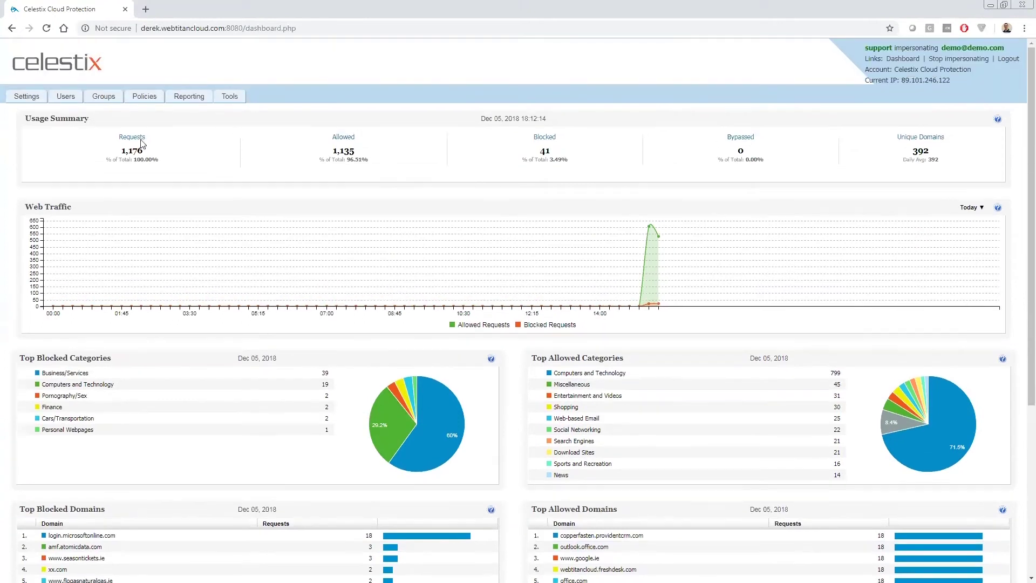
{"action": "left_click", "coordinate": [35, 97]}
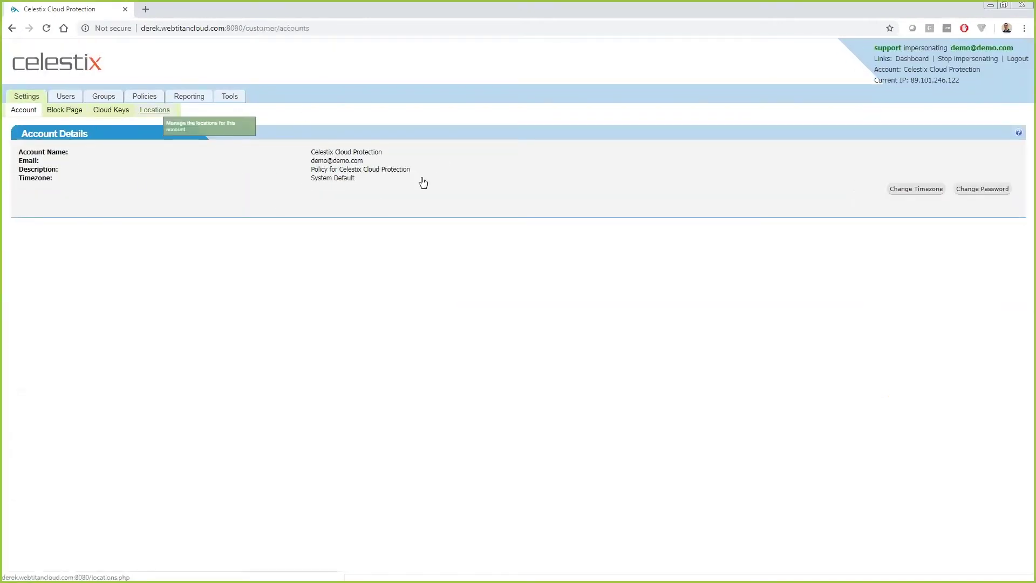
- Go to Locations and review the two Static IP entries and the empty Dynamic IP list
{"action": "left_click", "coordinate": [154, 109]}
{"action": "left_click", "coordinate": [35, 156]}
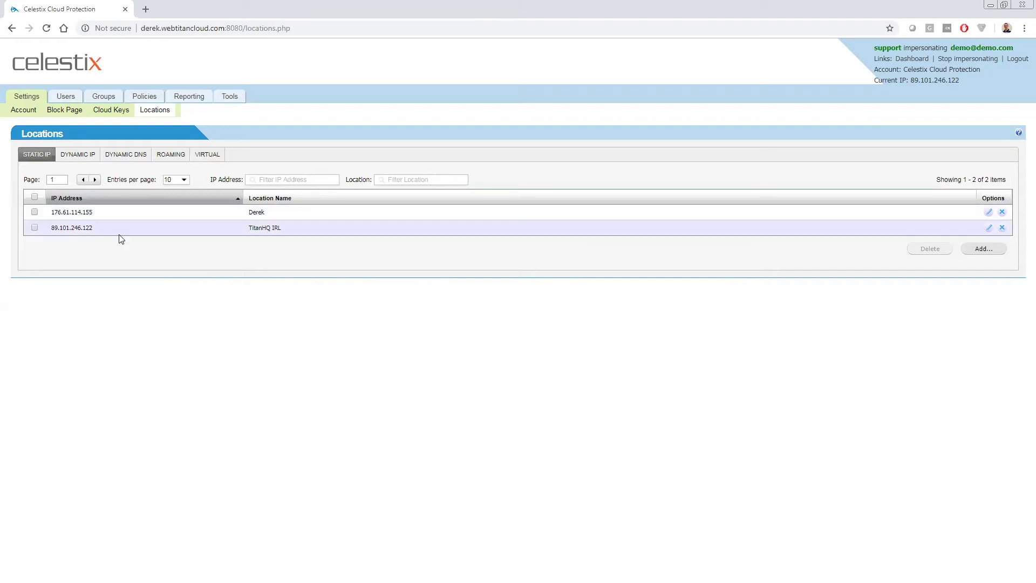
{"action": "left_click", "coordinate": [79, 156]}
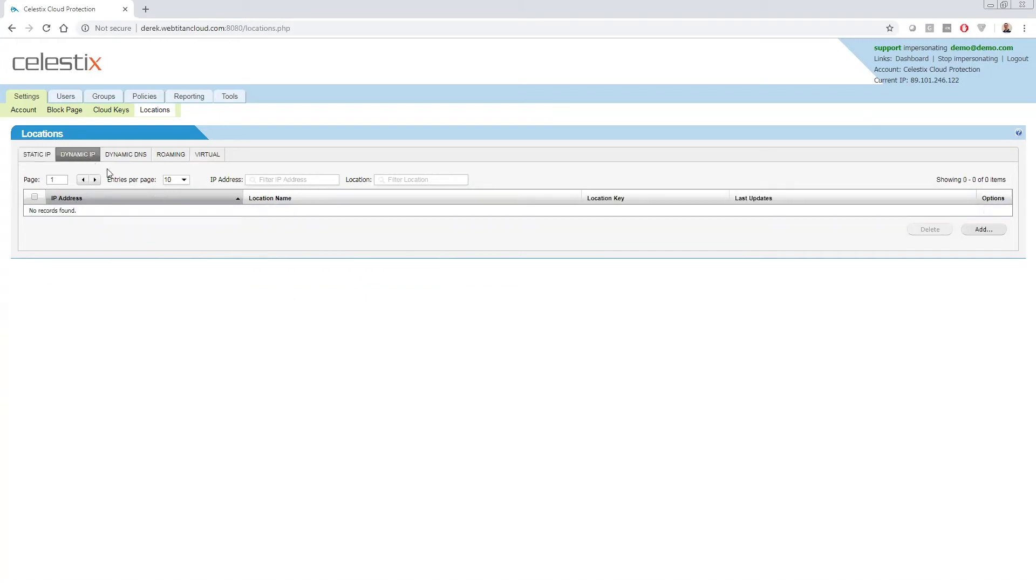
- Check the Dynamic DNS locations, then view the Virtual tab listing the 'test' location
{"action": "left_click", "coordinate": [128, 156]}
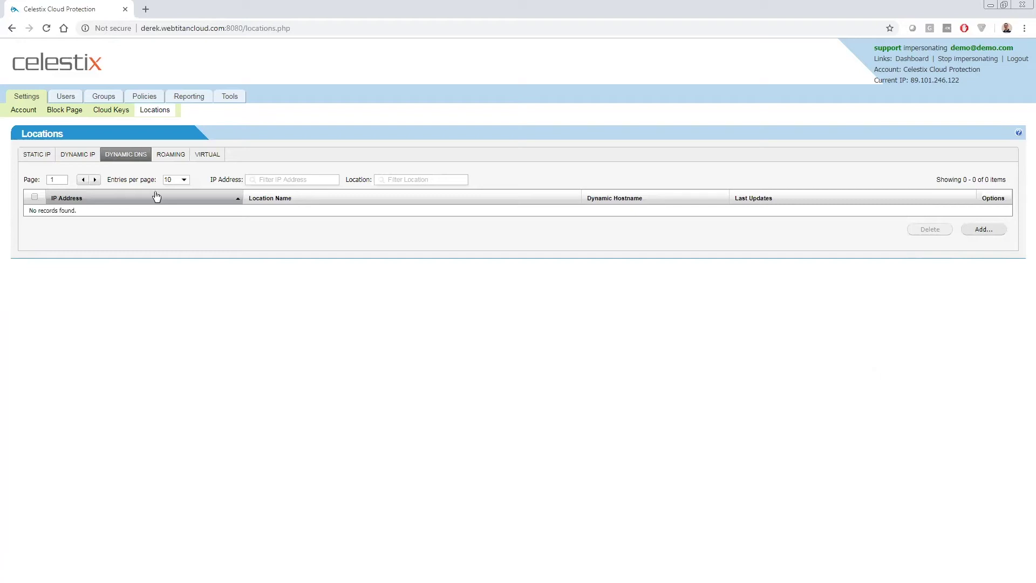
{"action": "left_click", "coordinate": [209, 157]}
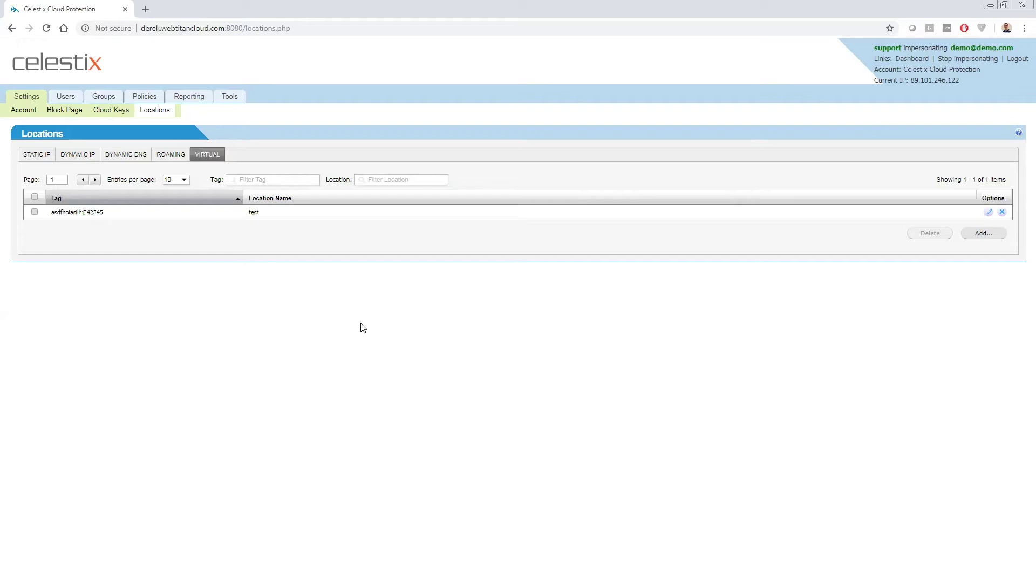
- Check Roaming and Static IP locations, then list policies showing the default Celestix Cloud Protection policy
{"action": "left_click", "coordinate": [176, 156]}
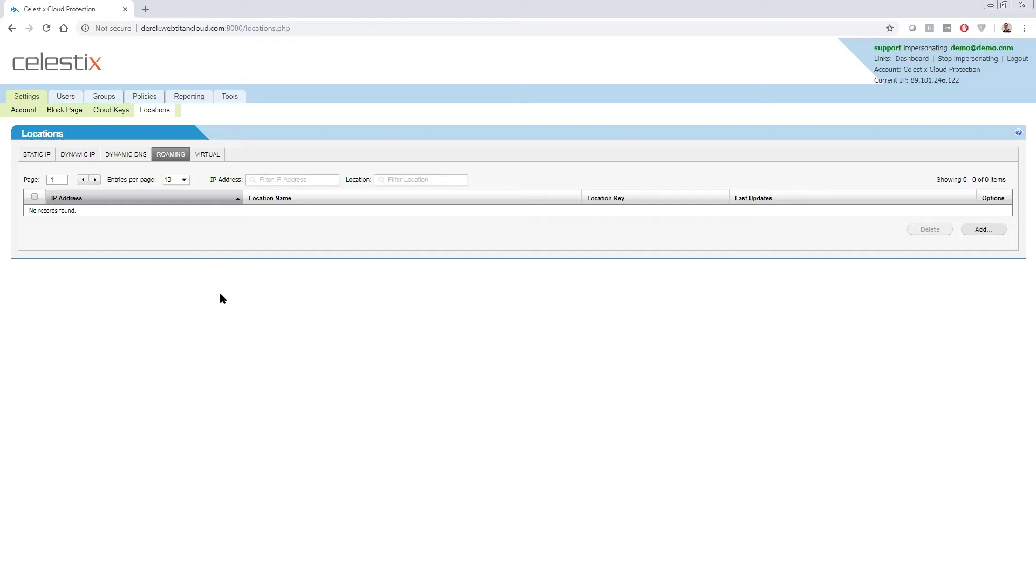
{"action": "left_click", "coordinate": [49, 156]}
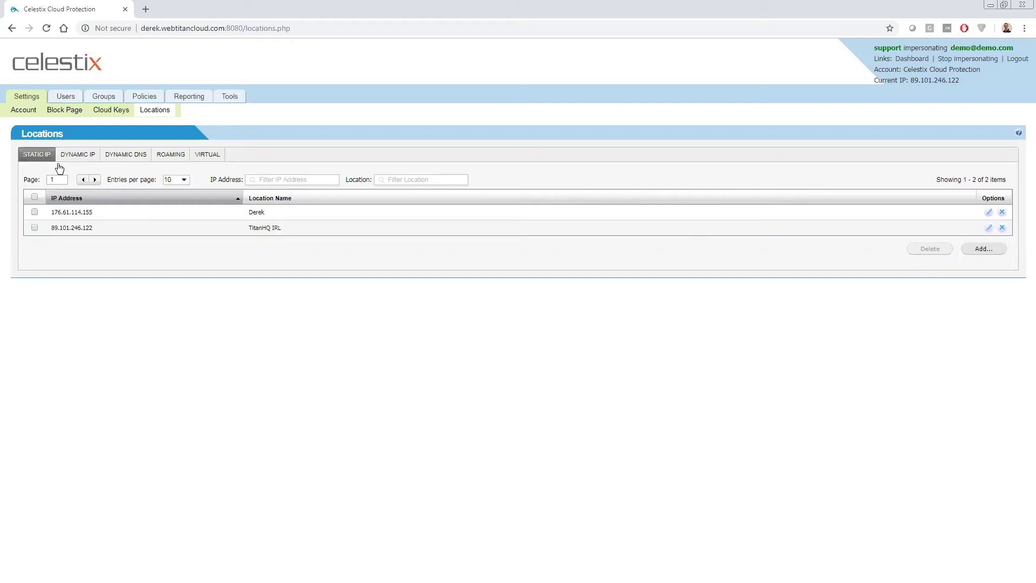
{"action": "left_click", "coordinate": [142, 98]}
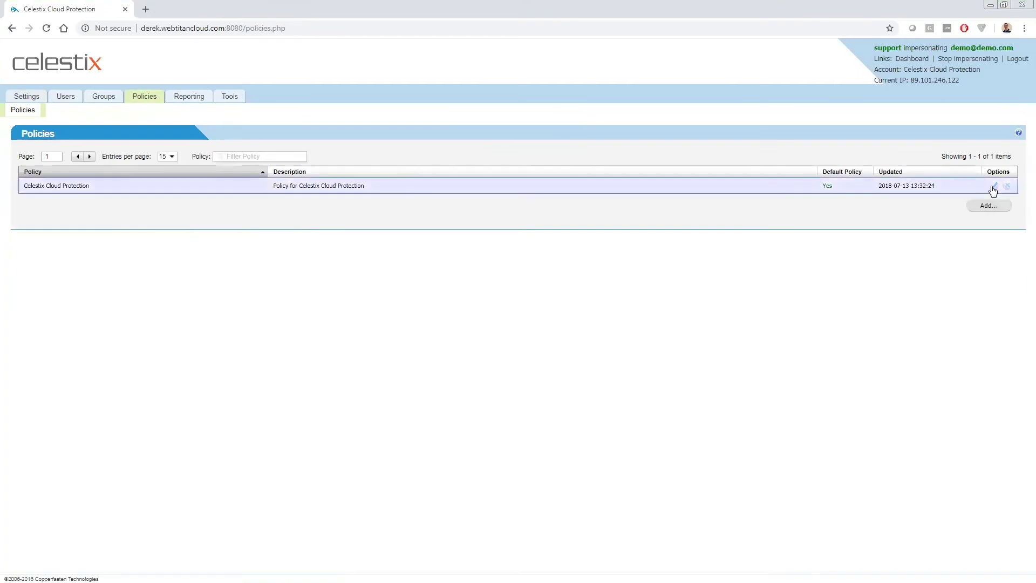
- Edit the Celestix Cloud Protection policy and scroll through its web categories list
{"action": "left_click", "coordinate": [992, 187]}
{"action": "left_click", "coordinate": [85, 157]}
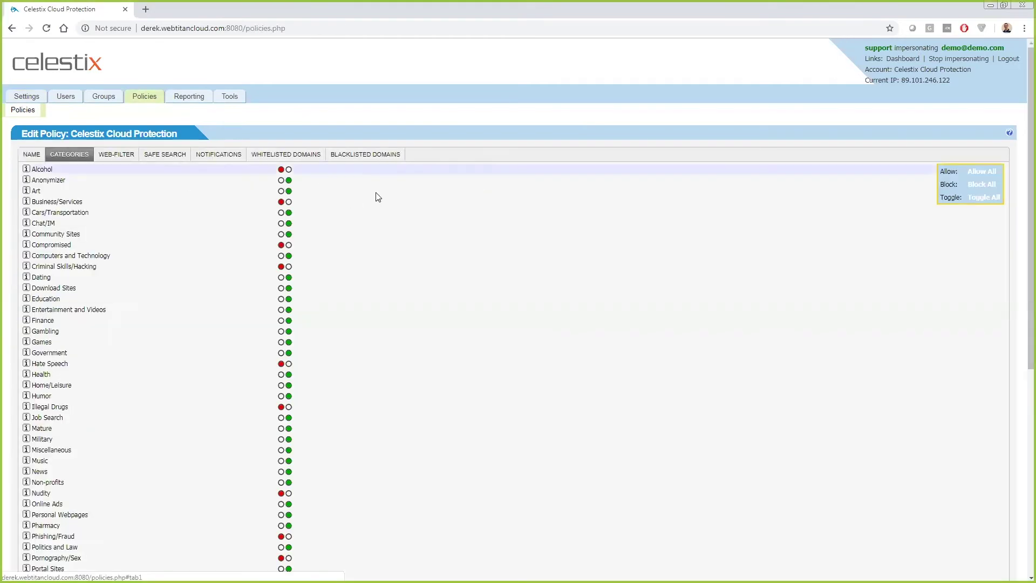
{"action": "scroll", "coordinate": [445, 352], "scroll_direction": "down", "scroll_amount": 1}
{"action": "scroll", "coordinate": [452, 372], "scroll_direction": "down", "scroll_amount": 5}
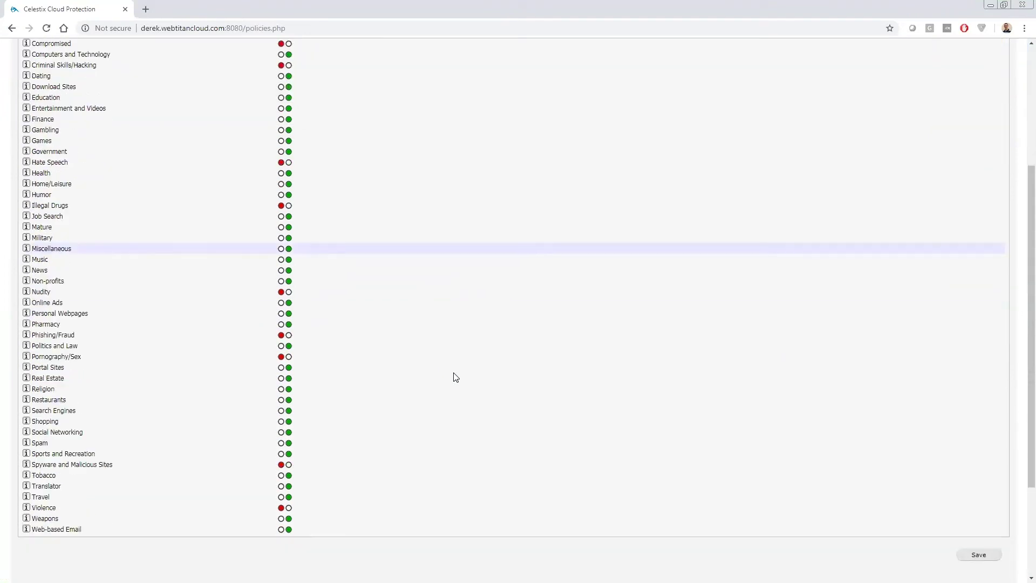
{"action": "scroll", "coordinate": [450, 376], "scroll_direction": "up", "scroll_amount": 4}
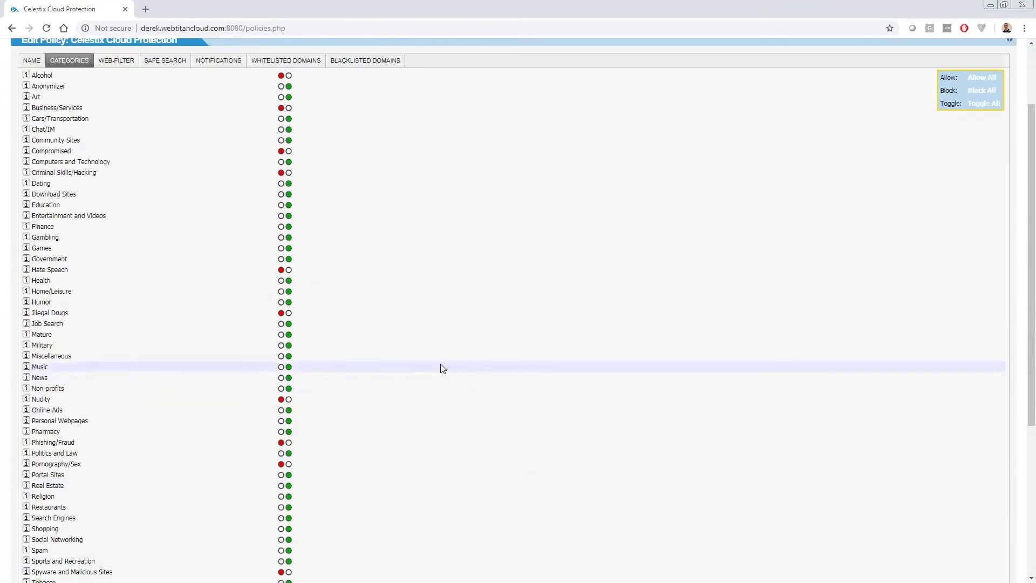
{"action": "scroll", "coordinate": [442, 367], "scroll_direction": "down", "scroll_amount": 3}
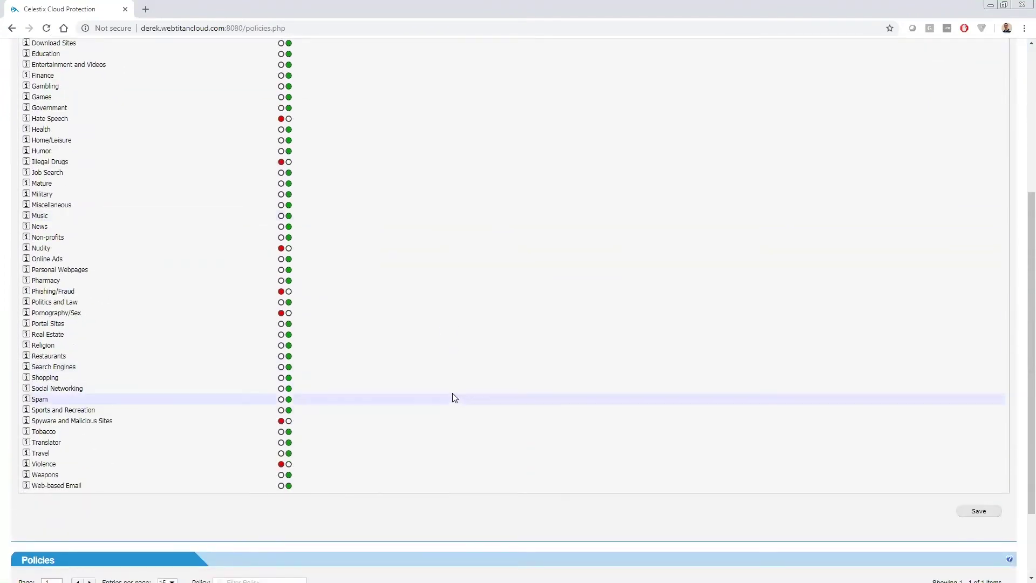
{"action": "scroll", "coordinate": [452, 394], "scroll_direction": "up", "scroll_amount": 4}
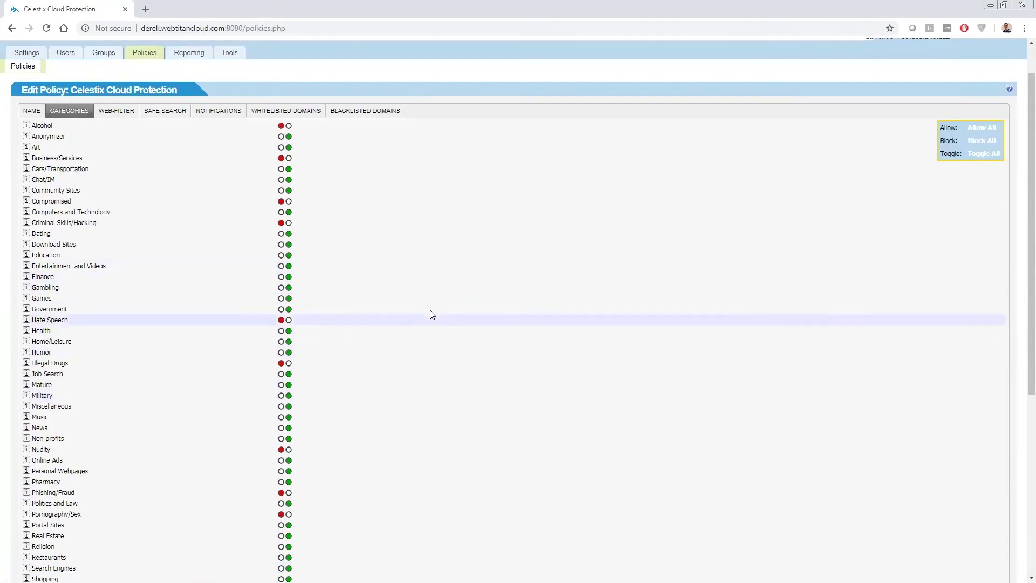
{"action": "scroll", "coordinate": [447, 394], "scroll_direction": "down", "scroll_amount": 3}
{"action": "scroll", "coordinate": [448, 413], "scroll_direction": "down", "scroll_amount": 1}
{"action": "scroll", "coordinate": [428, 448], "scroll_direction": "up", "scroll_amount": 2}
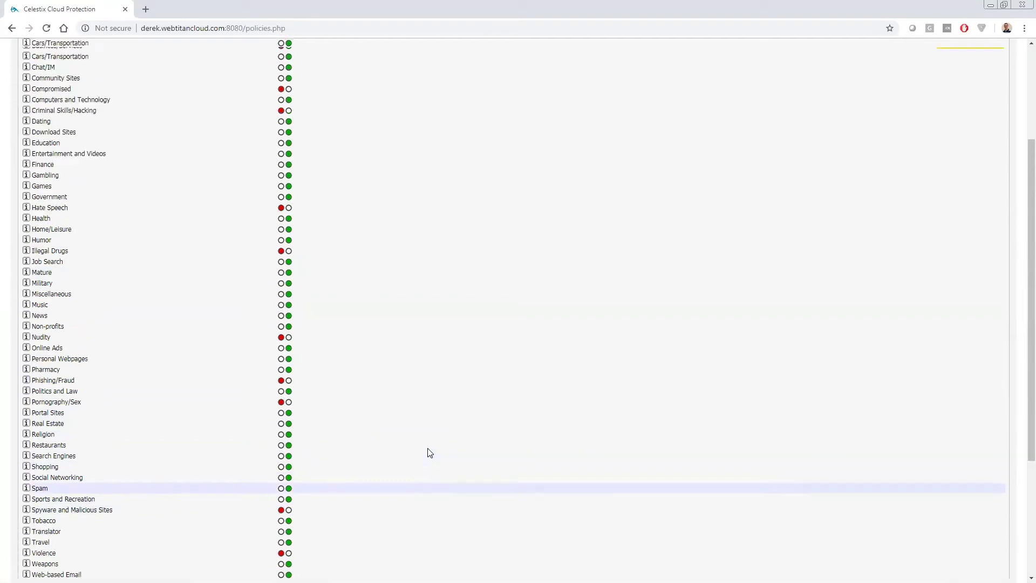
{"action": "scroll", "coordinate": [397, 430], "scroll_direction": "up", "scroll_amount": 2}
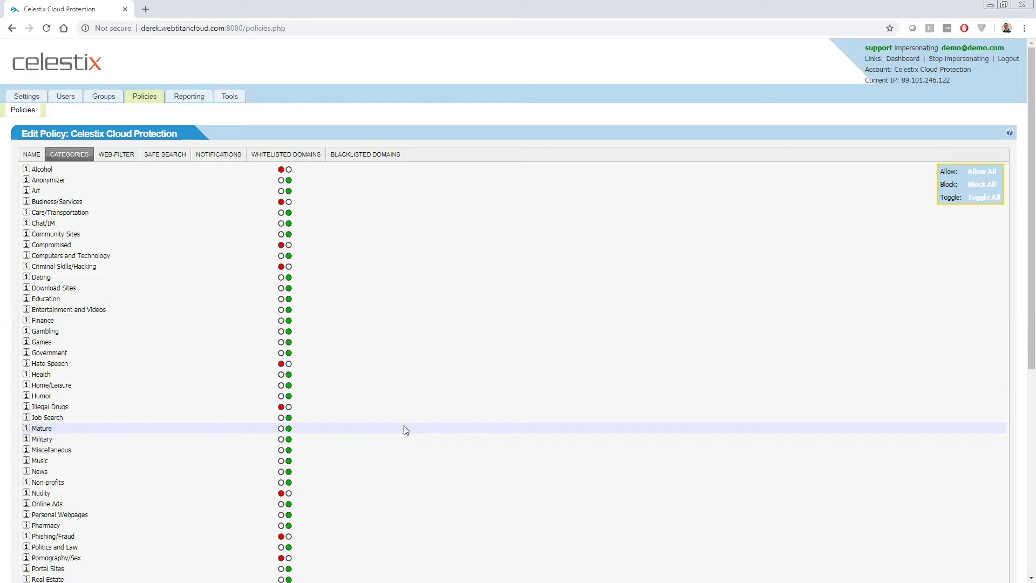
- Scroll the categories again to show blocked ones like Alcohol, Hate Speech, Nudity and Violence
{"action": "scroll", "coordinate": [416, 323], "scroll_direction": "down", "scroll_amount": 1}
{"action": "scroll", "coordinate": [419, 328], "scroll_direction": "down", "scroll_amount": 3}
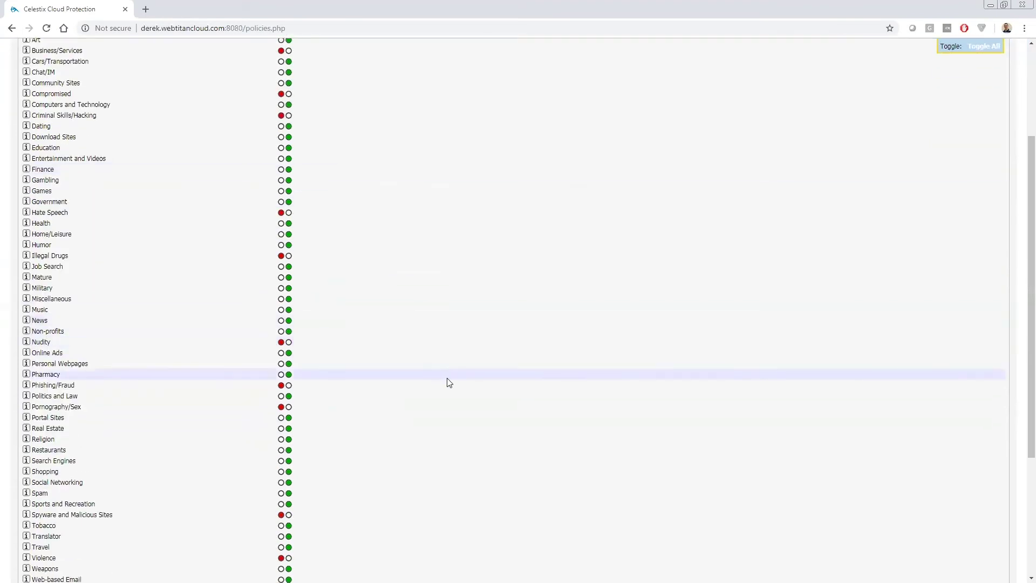
{"action": "scroll", "coordinate": [443, 382], "scroll_direction": "down", "scroll_amount": 3}
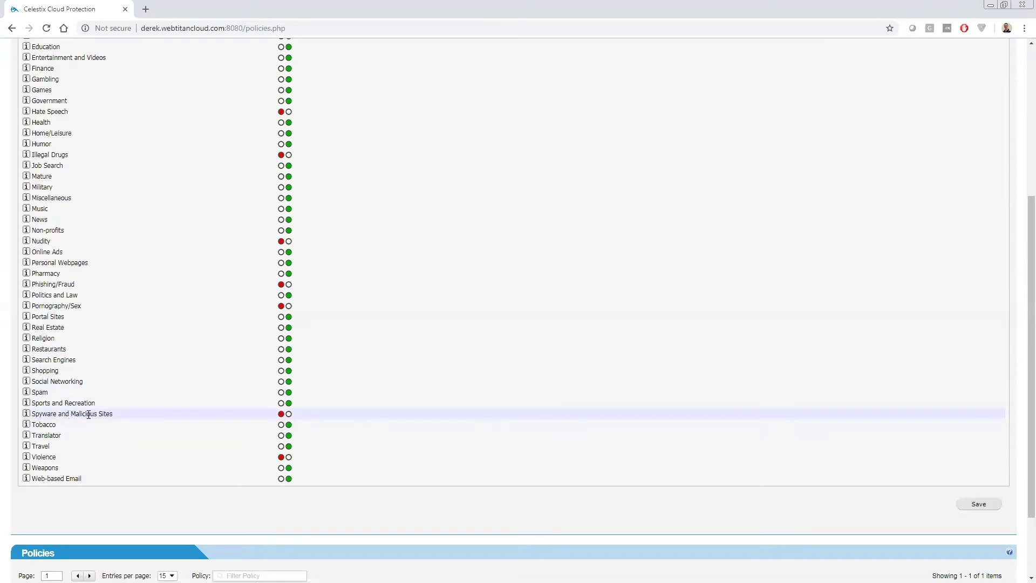
{"action": "scroll", "coordinate": [201, 388], "scroll_direction": "up", "scroll_amount": 3}
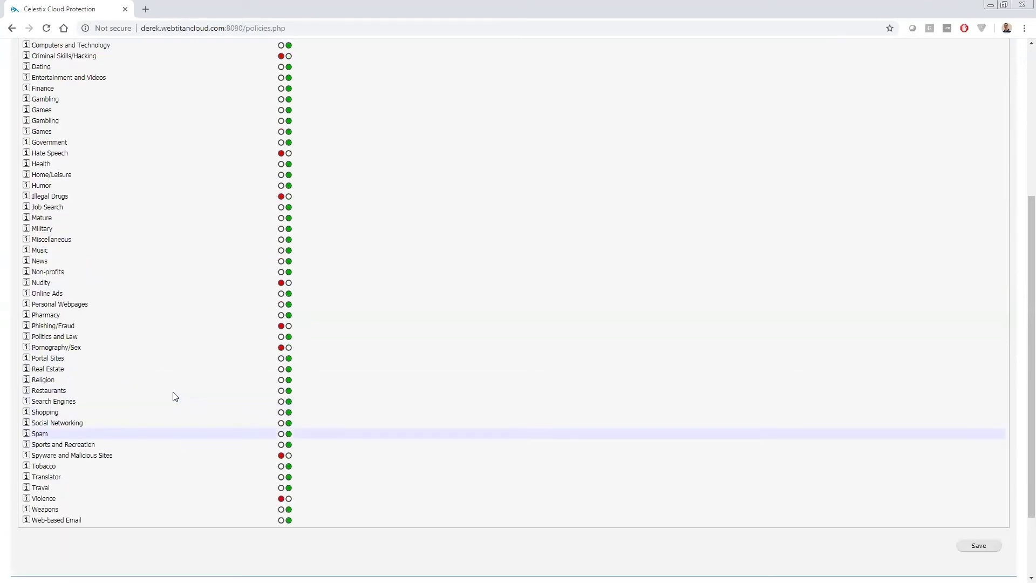
{"action": "scroll", "coordinate": [199, 400], "scroll_direction": "up", "scroll_amount": 2}
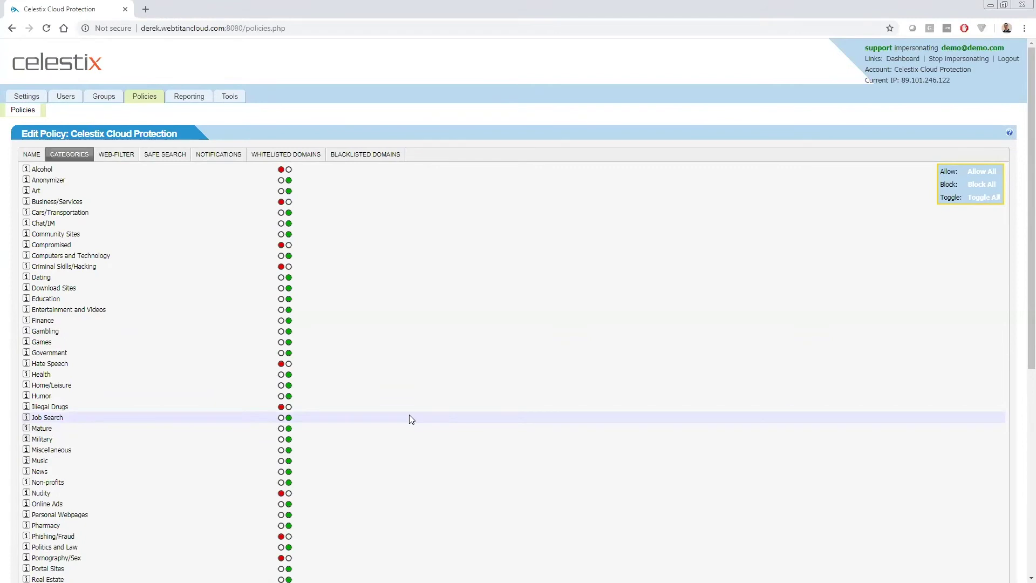
{"action": "scroll", "coordinate": [415, 427], "scroll_direction": "down", "scroll_amount": 3}
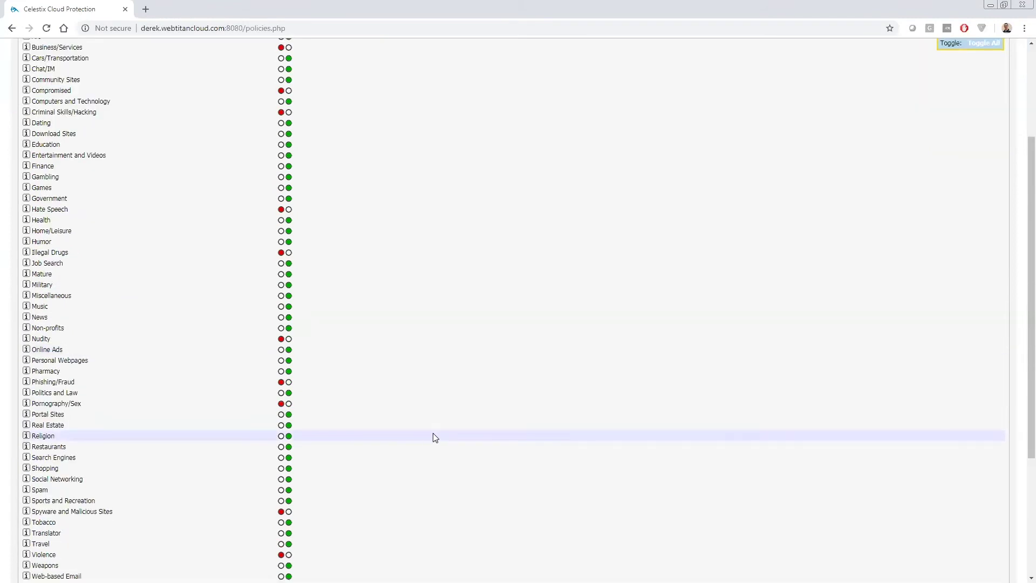
{"action": "scroll", "coordinate": [435, 437], "scroll_direction": "down", "scroll_amount": 2}
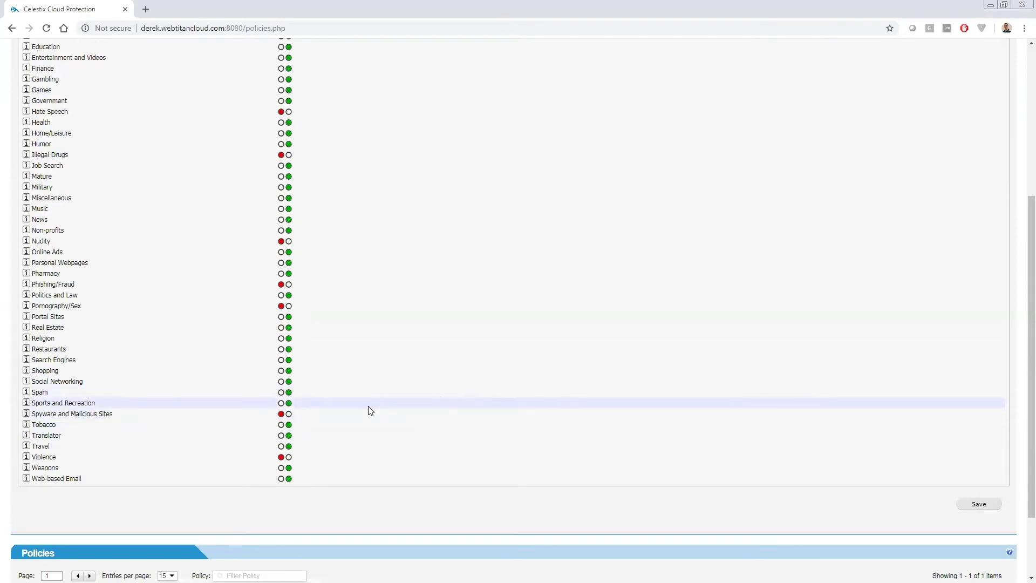
{"action": "scroll", "coordinate": [388, 421], "scroll_direction": "up", "scroll_amount": 5}
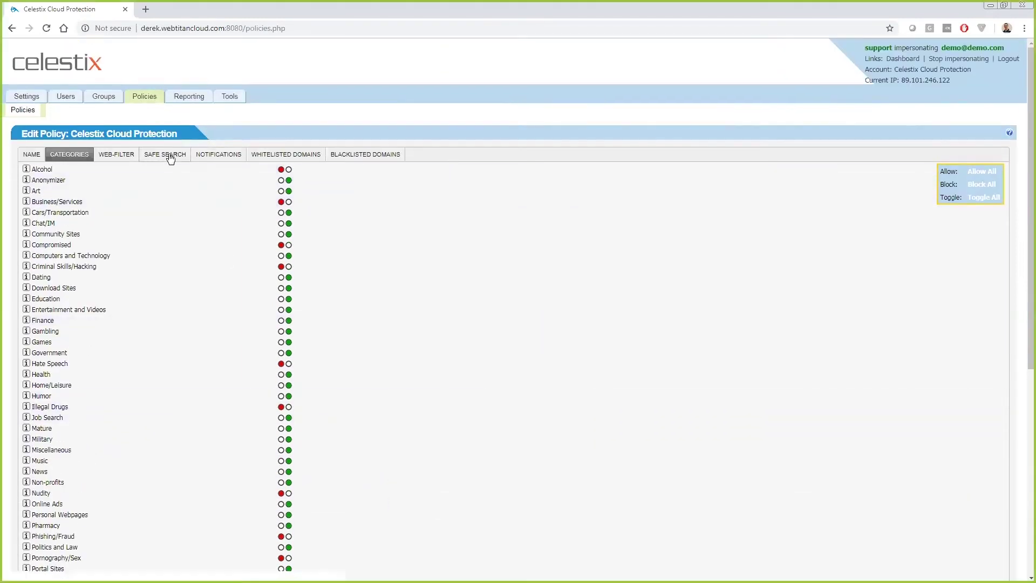
- Show the policy's Safe Search setting and leave the dropdown set to On
{"action": "left_click", "coordinate": [170, 156]}
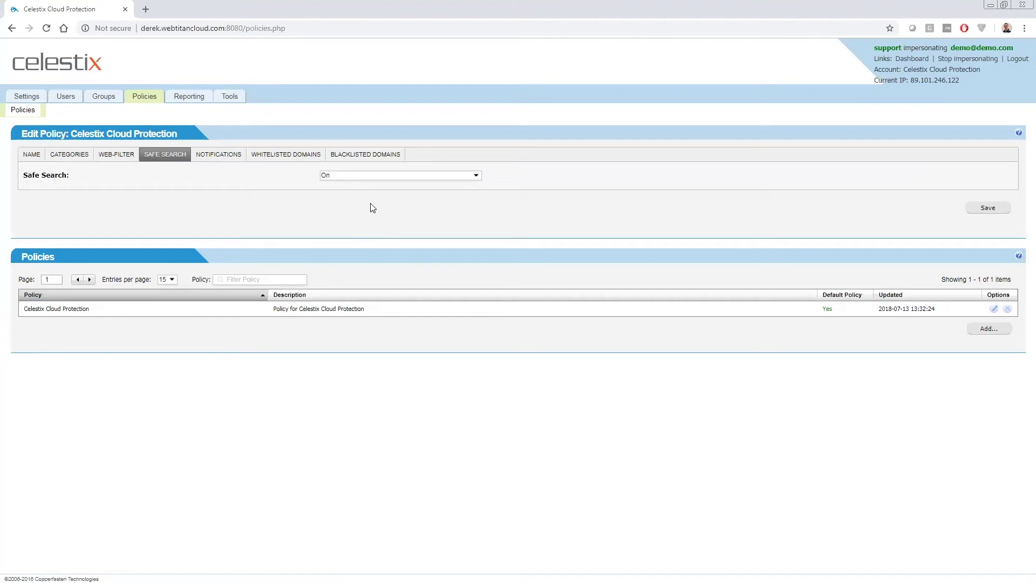
{"action": "left_click", "coordinate": [370, 176]}
{"action": "left_click", "coordinate": [356, 185]}
- In the policy's Notifications, tick the alert for blocked Spyware and Malicious Sites access
{"action": "left_click", "coordinate": [219, 156]}
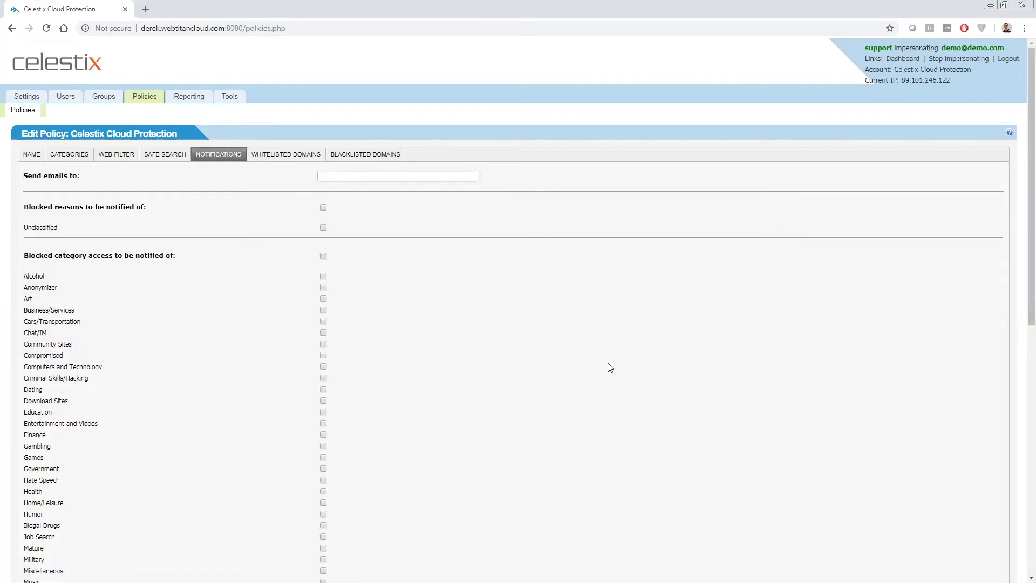
{"action": "scroll", "coordinate": [609, 368], "scroll_direction": "down", "scroll_amount": 7}
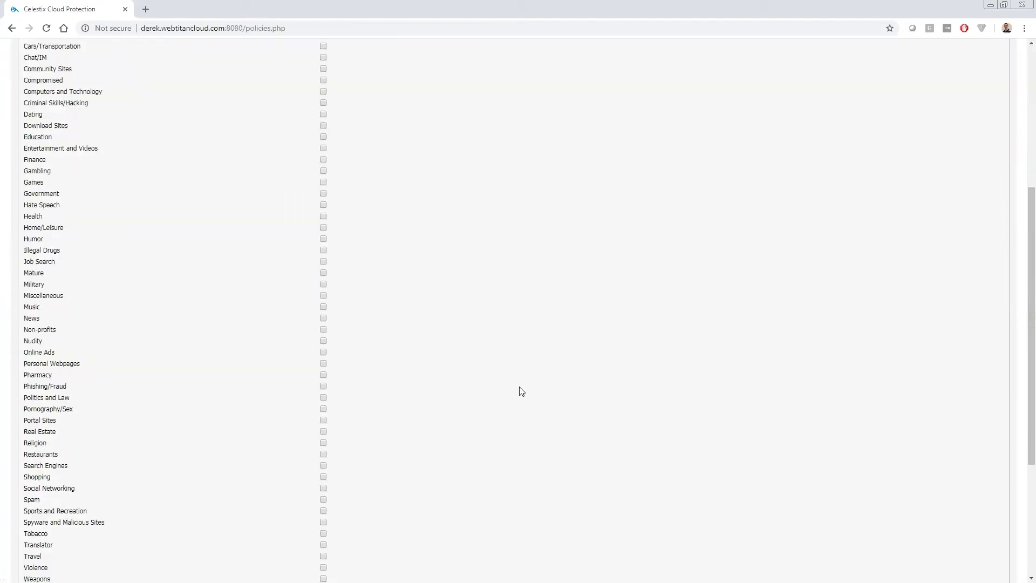
{"action": "left_click", "coordinate": [323, 445]}
{"action": "scroll", "coordinate": [398, 425], "scroll_direction": "up", "scroll_amount": 6}
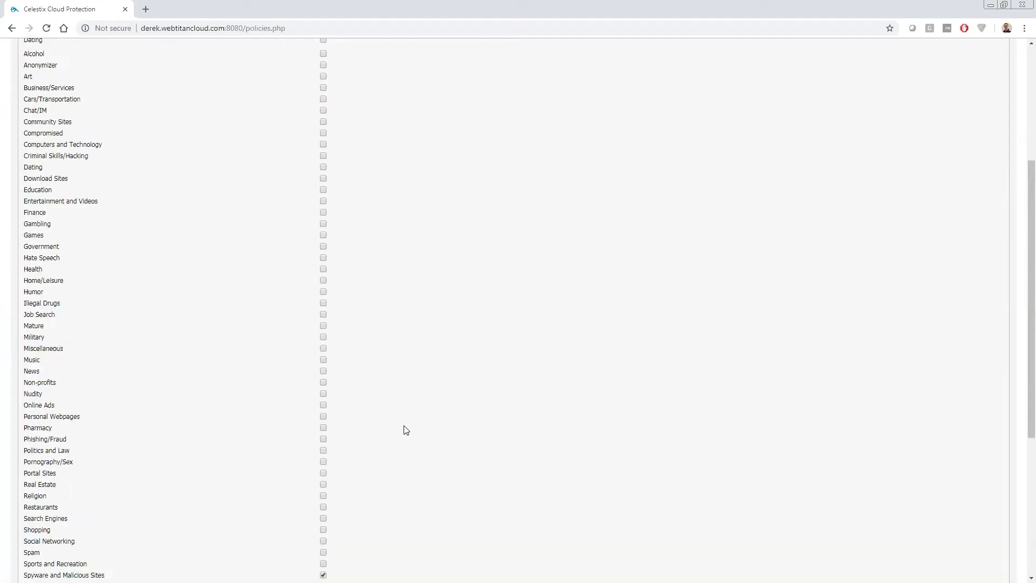
{"action": "scroll", "coordinate": [738, 391], "scroll_direction": "down", "scroll_amount": 8}
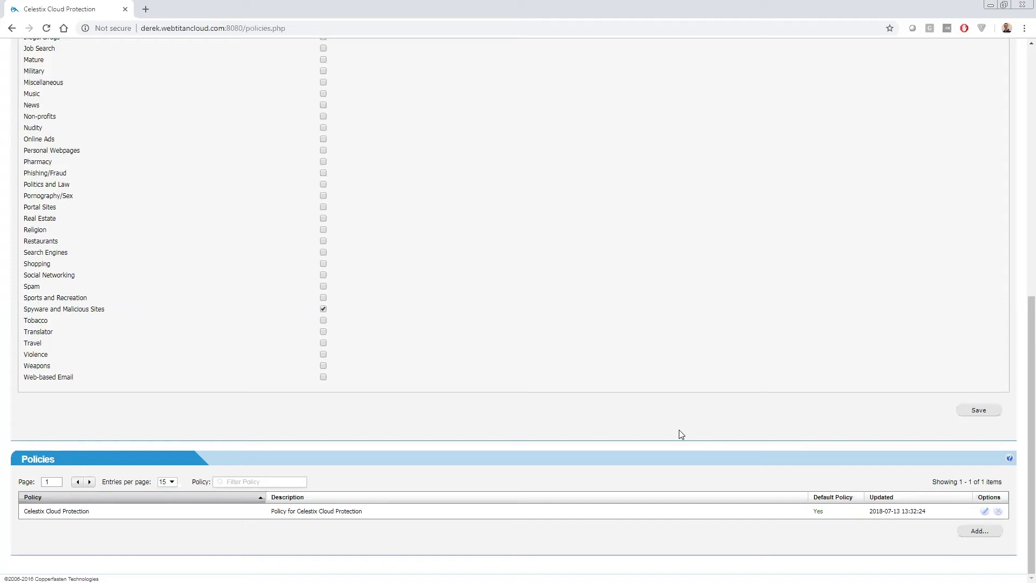
{"action": "scroll", "coordinate": [581, 374], "scroll_direction": "up", "scroll_amount": 10}
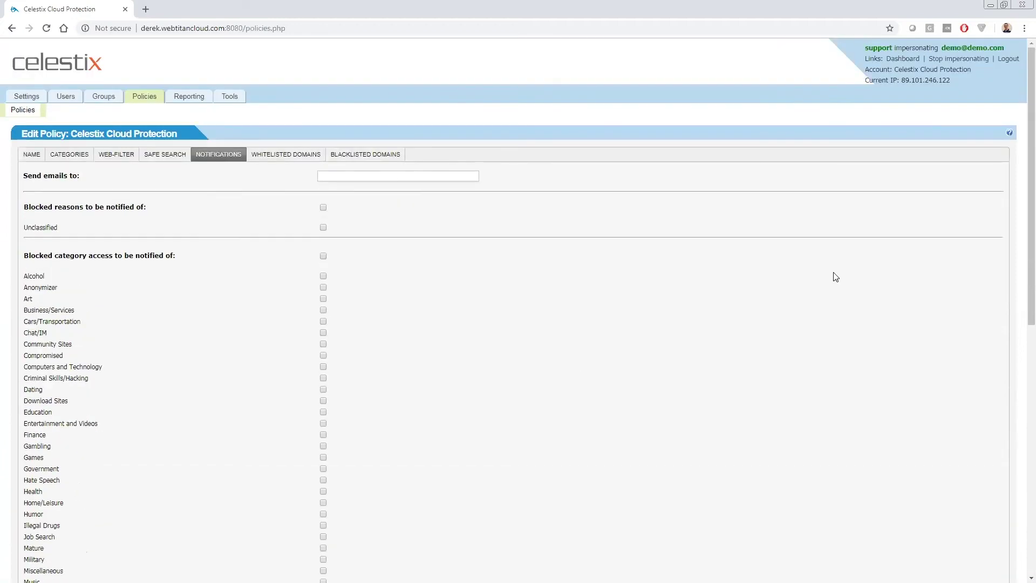
- Glance at blacklisted domains, then show whitelisted linkedin.com with subdomains included and requests logged
{"action": "left_click", "coordinate": [289, 162]}
{"action": "left_click", "coordinate": [354, 158]}
{"action": "left_click", "coordinate": [281, 163]}
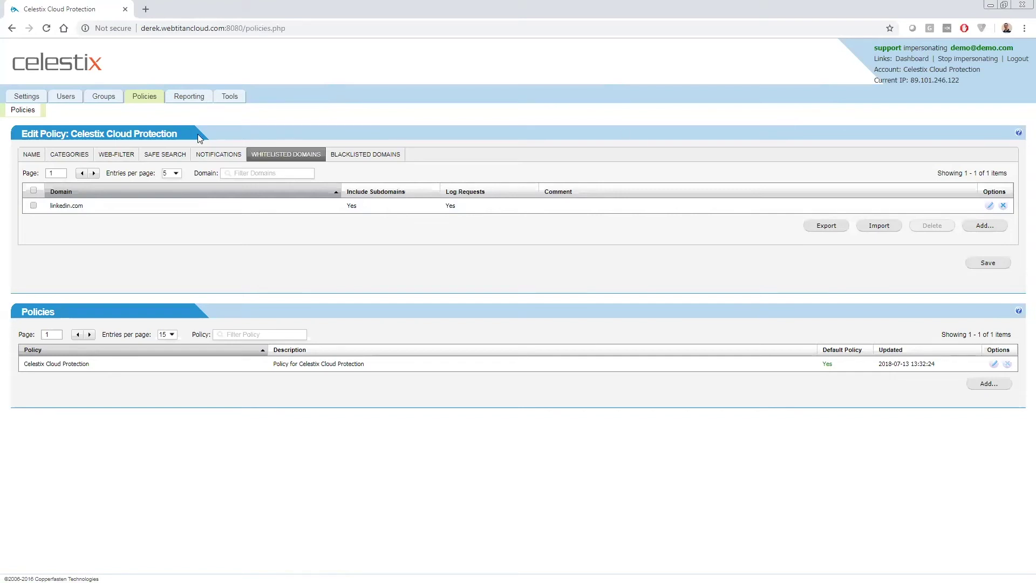
- Leave the policy page, discarding its unsaved changes
{"action": "left_click", "coordinate": [916, 60]}
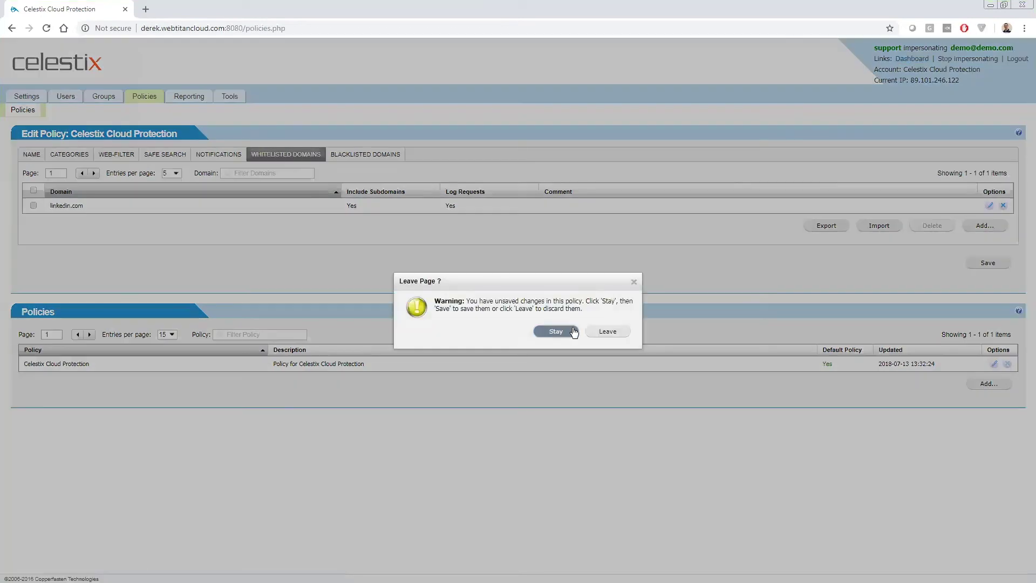
{"action": "left_click", "coordinate": [556, 333]}
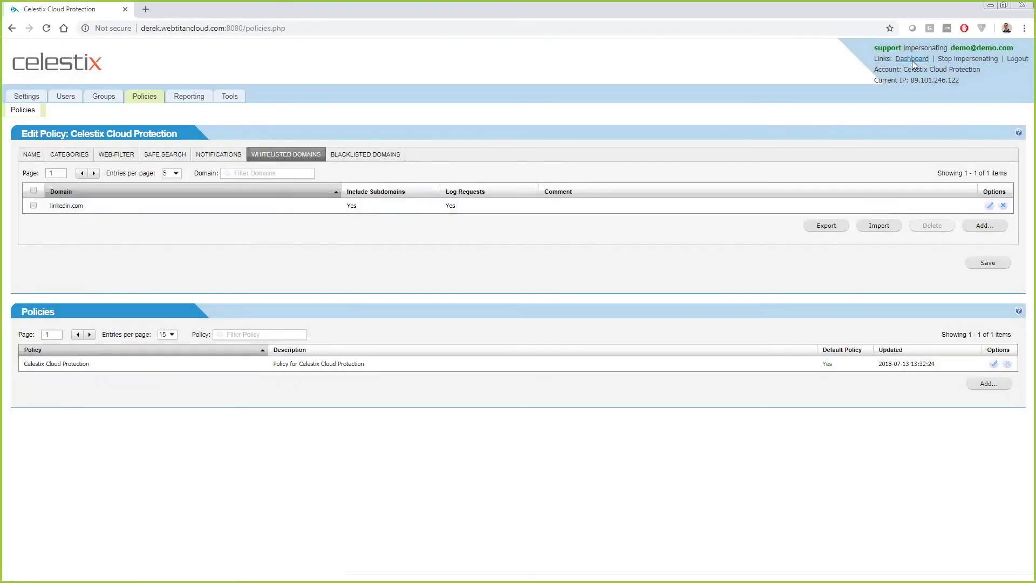
{"action": "left_click", "coordinate": [60, 101]}
{"action": "left_click", "coordinate": [618, 331]}
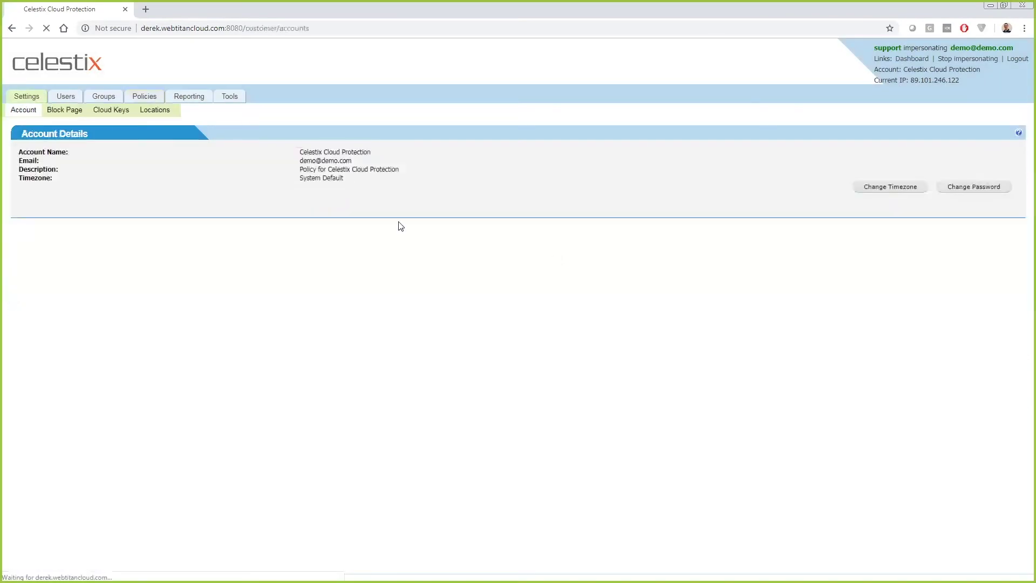
- Open Block Page settings, inspect the Advanced CSS without changes, and preview the Access Denied page
{"action": "left_click", "coordinate": [64, 112]}
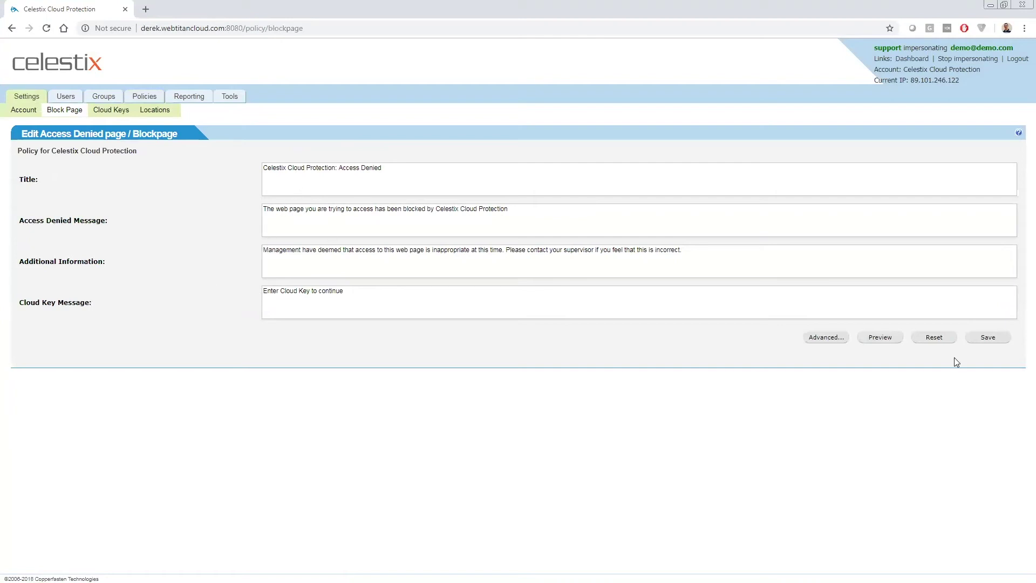
{"action": "left_click", "coordinate": [819, 336]}
{"action": "scroll", "coordinate": [555, 310], "scroll_direction": "down", "scroll_amount": 3}
{"action": "scroll", "coordinate": [556, 310], "scroll_direction": "down", "scroll_amount": 8}
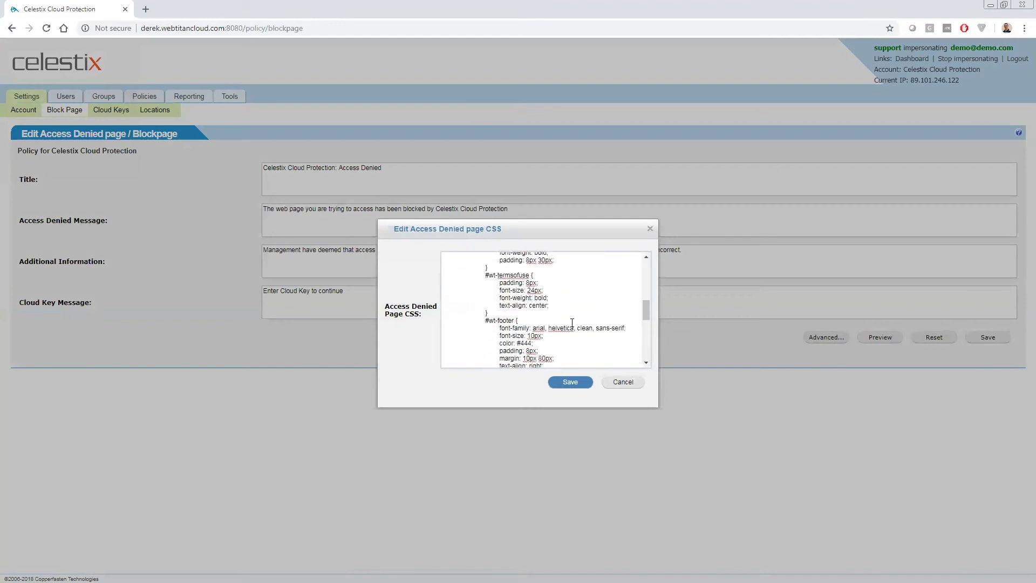
{"action": "left_click", "coordinate": [624, 382]}
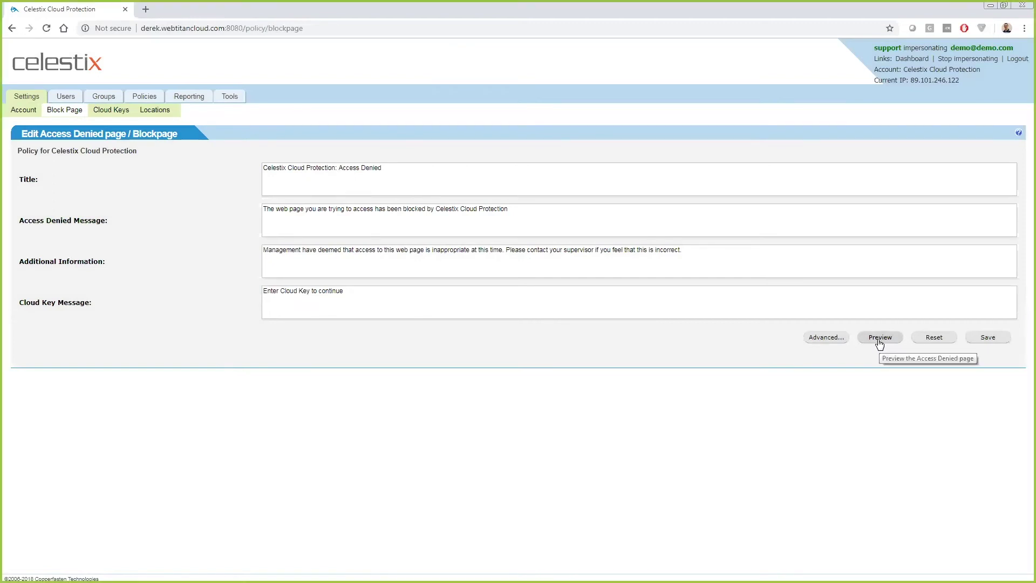
{"action": "left_click", "coordinate": [879, 338]}
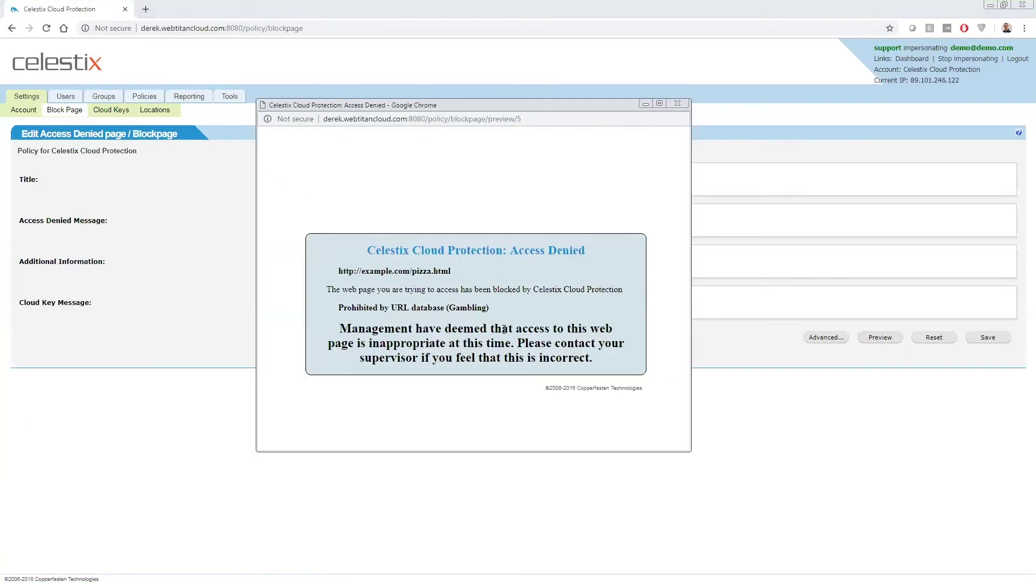
{"action": "left_click", "coordinate": [678, 104]}
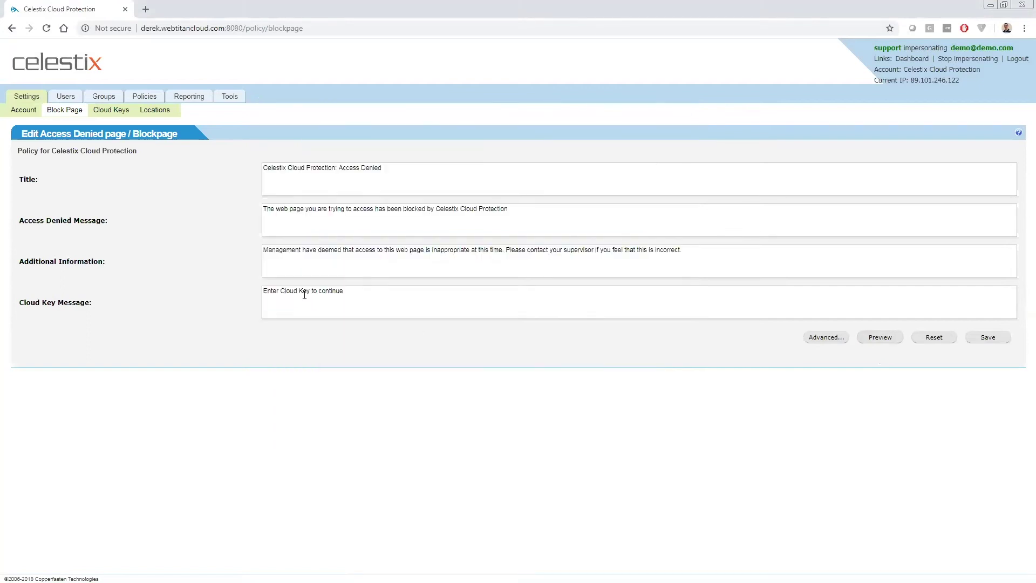
- Start a new cloud key with Key ID 123, then cancel it without saving
{"action": "left_click", "coordinate": [116, 119]}
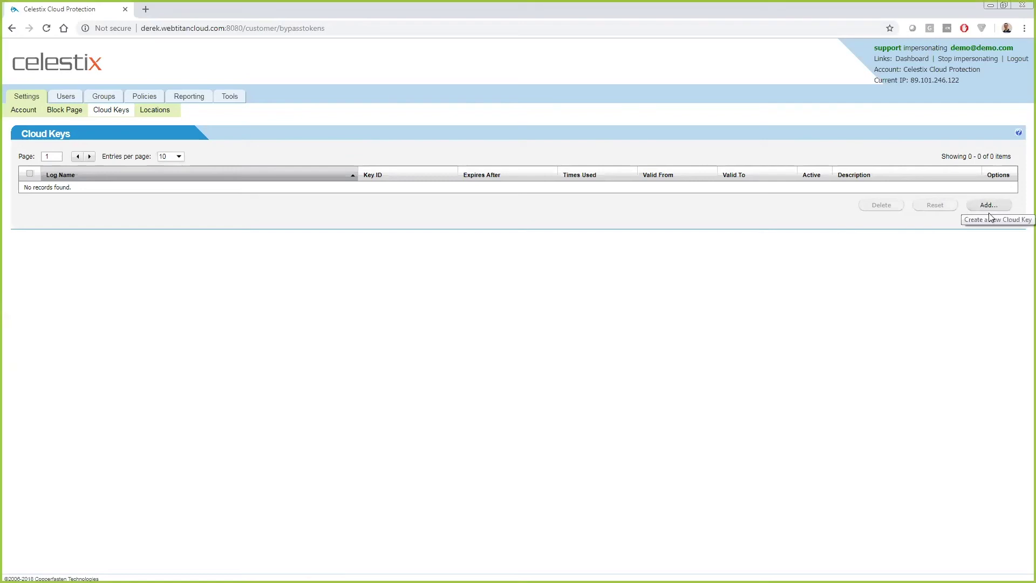
{"action": "left_click", "coordinate": [1012, 209]}
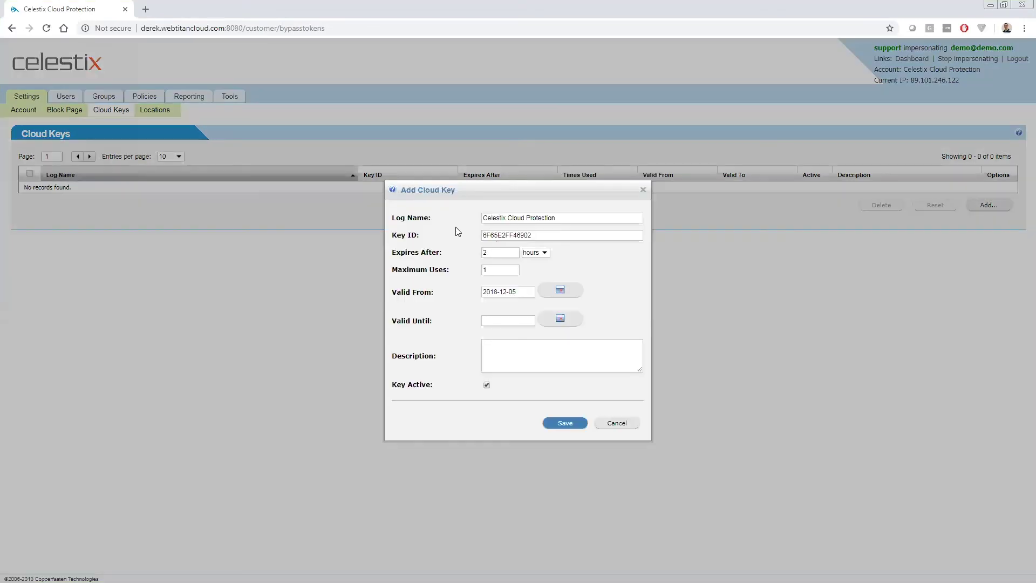
{"action": "double_click", "coordinate": [511, 236]}
{"action": "type", "text": "1234"}
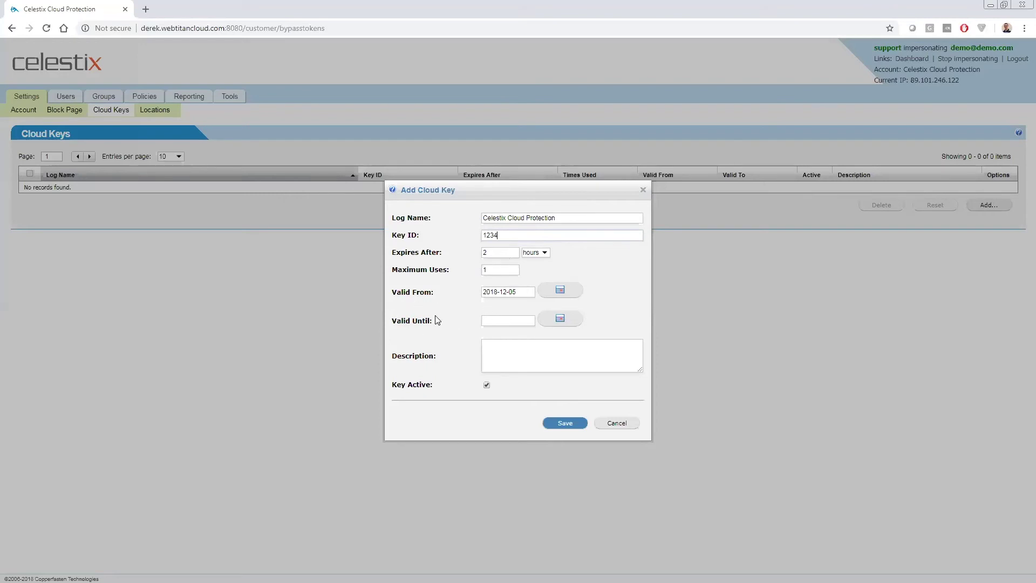
{"action": "left_click", "coordinate": [609, 425]}
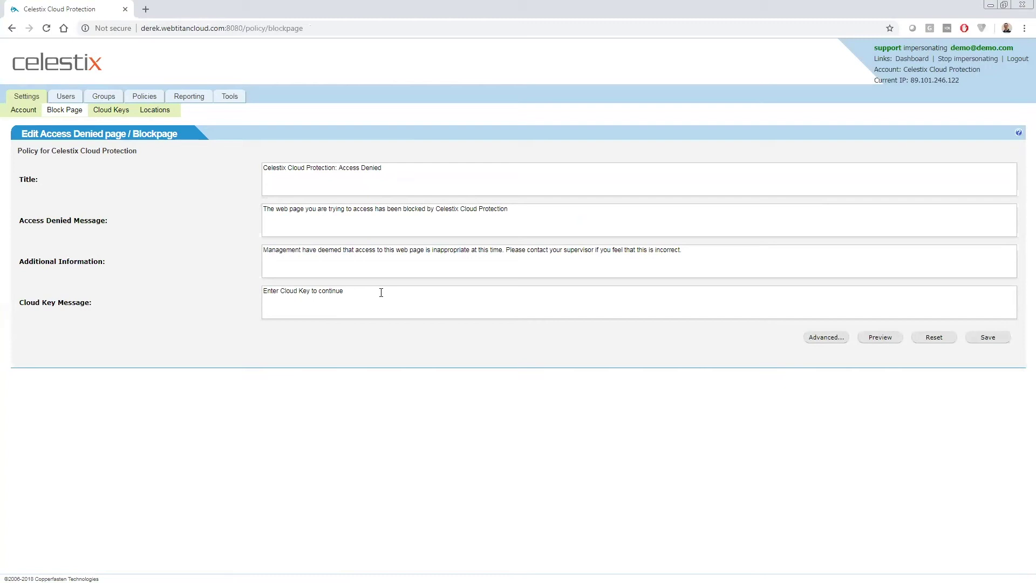
- Point out the Cloud Key Message and preview the Access Denied block page, then close the preview
{"action": "left_click_drag", "start_coordinate": [383, 293], "coordinate": [252, 289]}
{"action": "left_click", "coordinate": [882, 337]}
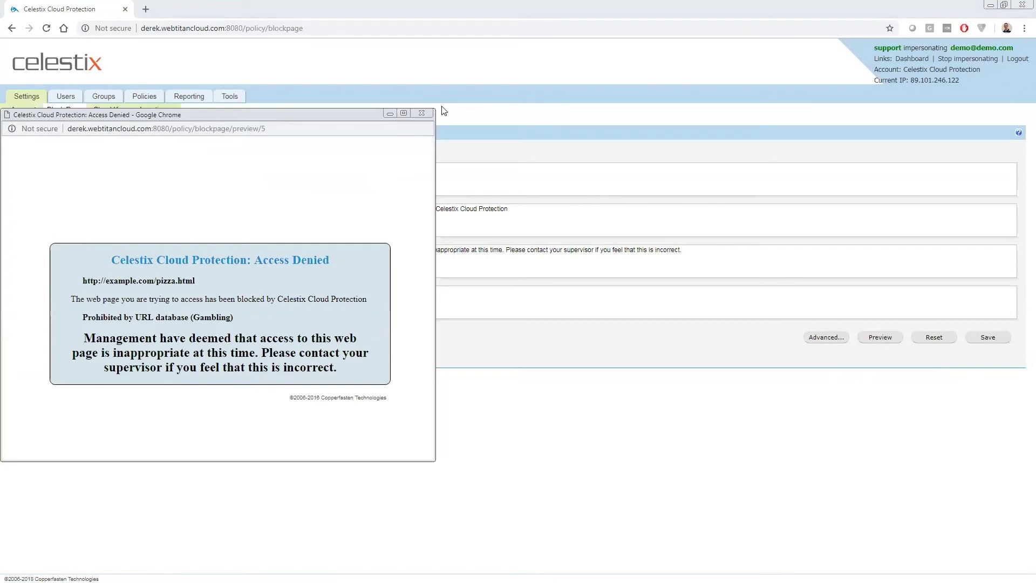
{"action": "left_click", "coordinate": [421, 113]}
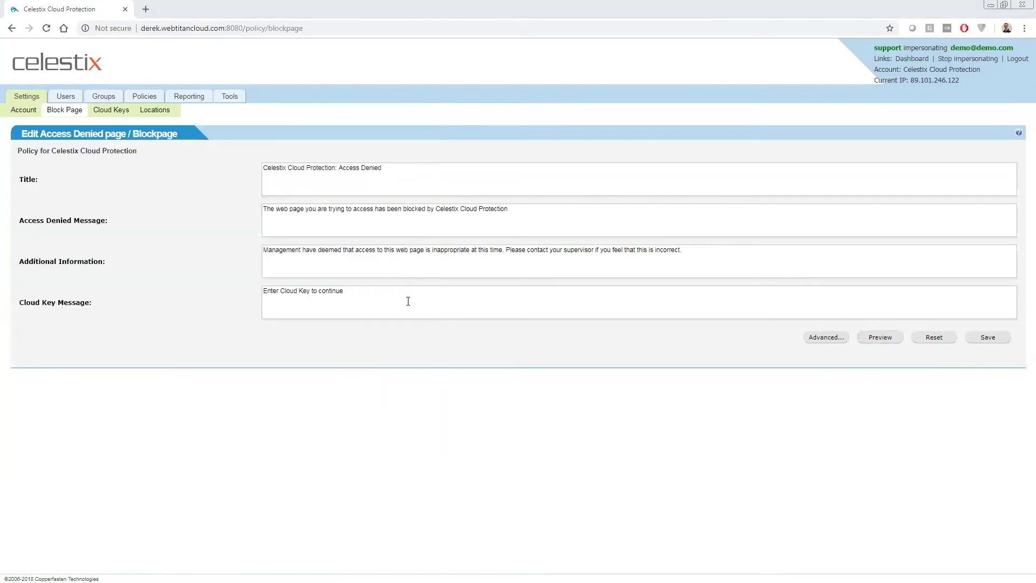
- Highlight the Cloud Key Message text and go to Diagnostic Tools' Test Filtering page
{"action": "triple_click", "coordinate": [360, 291]}
{"action": "mouse_move", "coordinate": [360, 291]}
{"action": "left_mouse_down"}
{"action": "mouse_move", "coordinate": [256, 292]}
{"action": "mouse_move", "coordinate": [341, 297]}
{"action": "left_mouse_up"}
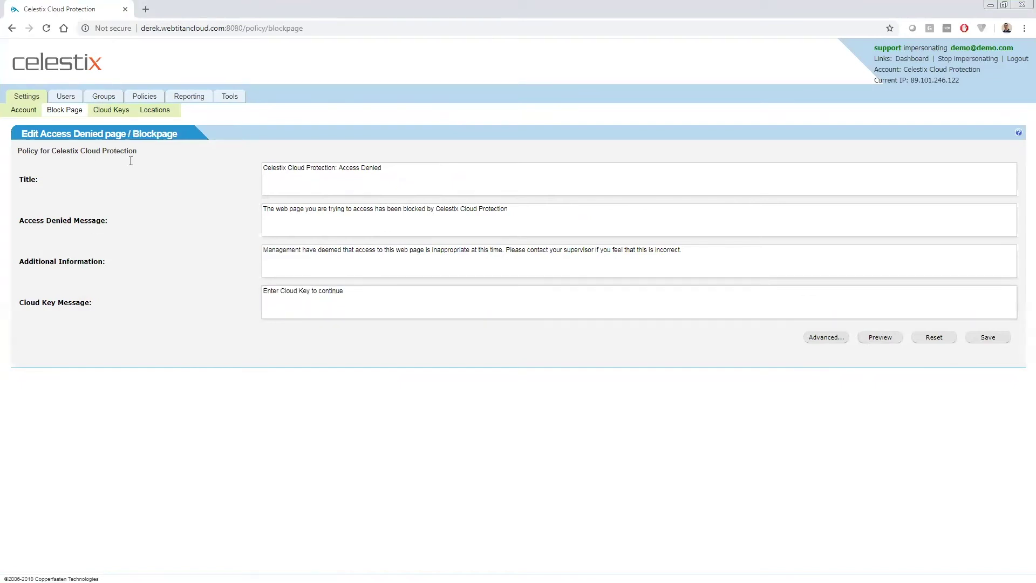
{"action": "left_click", "coordinate": [243, 97]}
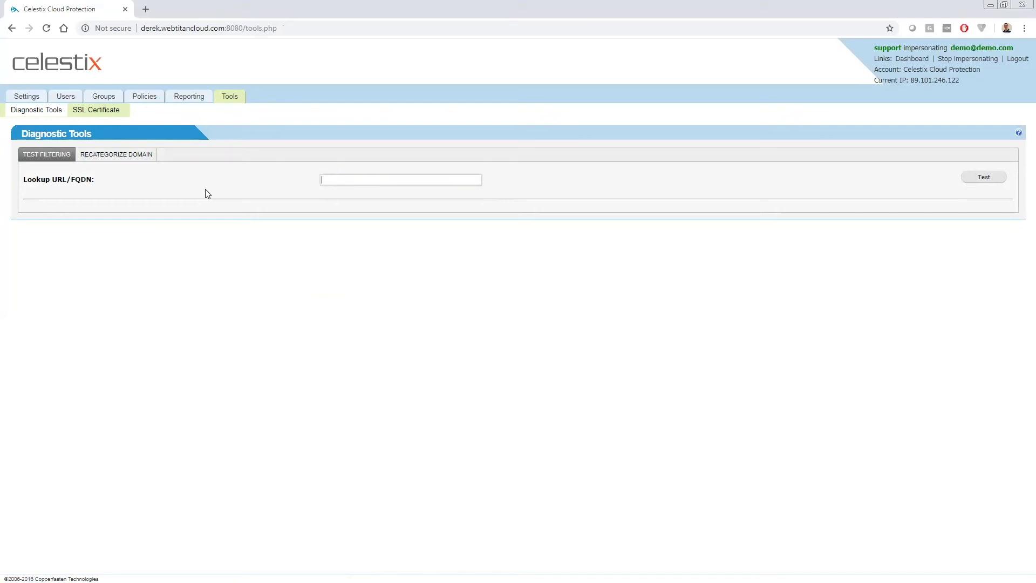
- Switch to the Recategorize Domain form and browse the Category 1 list without choosing one
{"action": "left_click", "coordinate": [125, 158]}
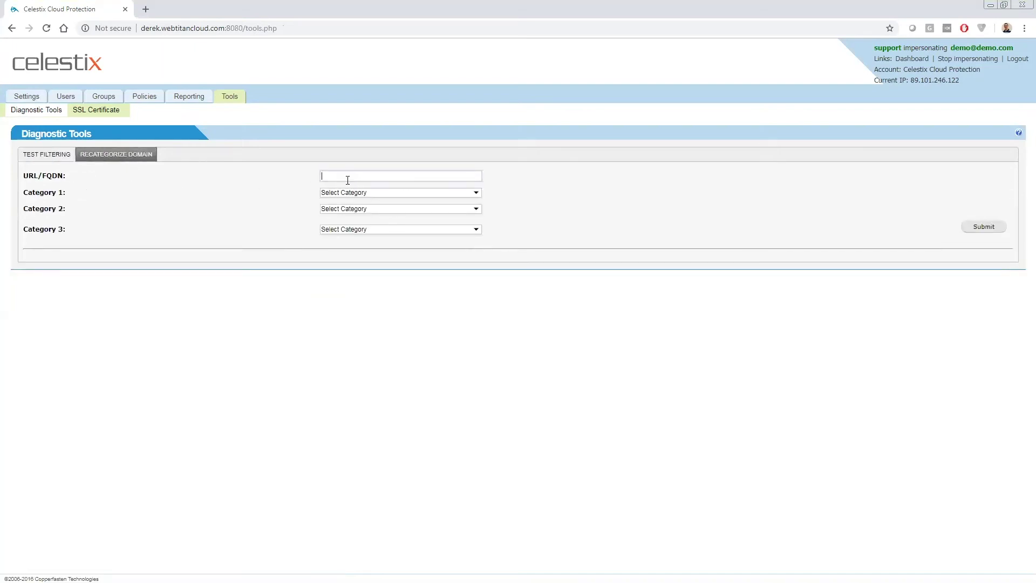
{"action": "left_click", "coordinate": [380, 195]}
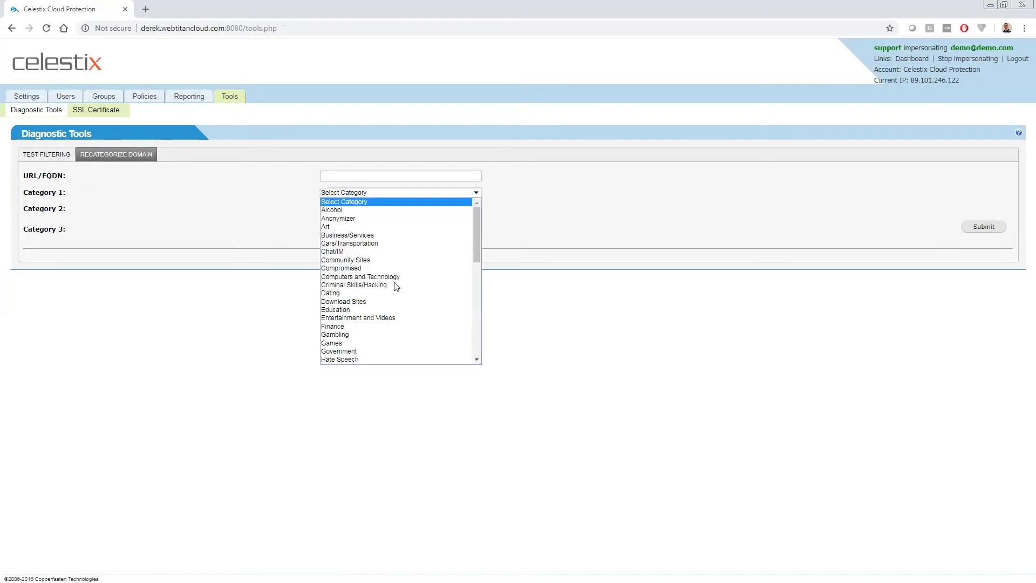
{"action": "left_click", "coordinate": [565, 304]}
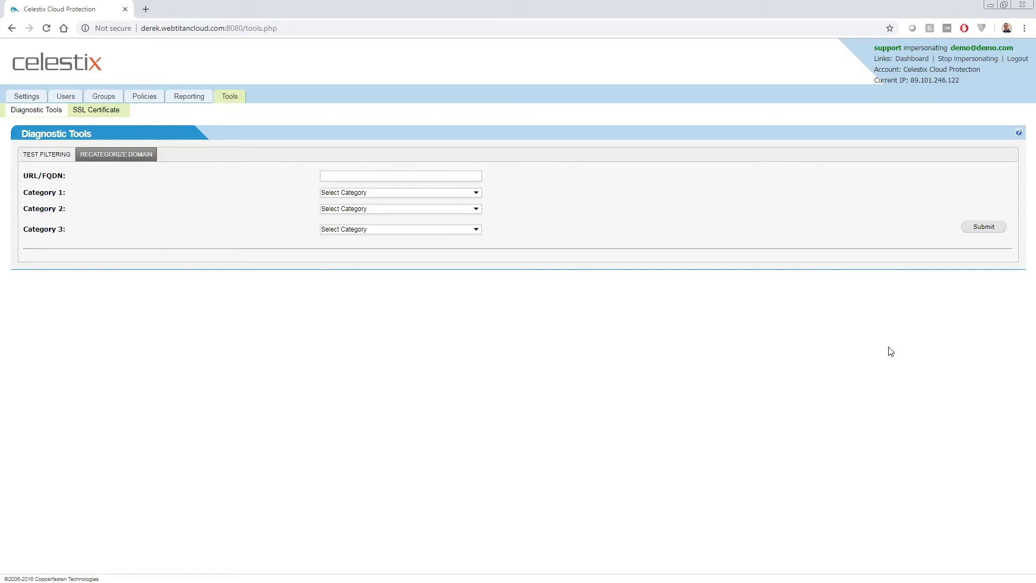
- Go back to the dashboard summarising today's 1,176 requests: 1,135 allowed, 41 blocked
{"action": "left_click", "coordinate": [912, 58]}
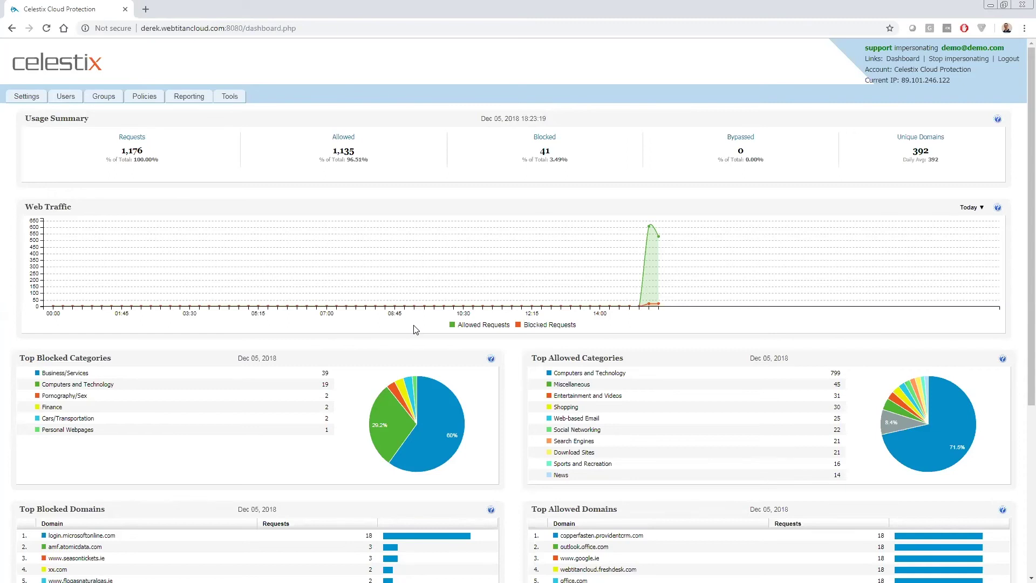
- Open Reporting > Reports to show the December 05 2018 Requests by Category report
{"action": "left_click", "coordinate": [188, 96]}
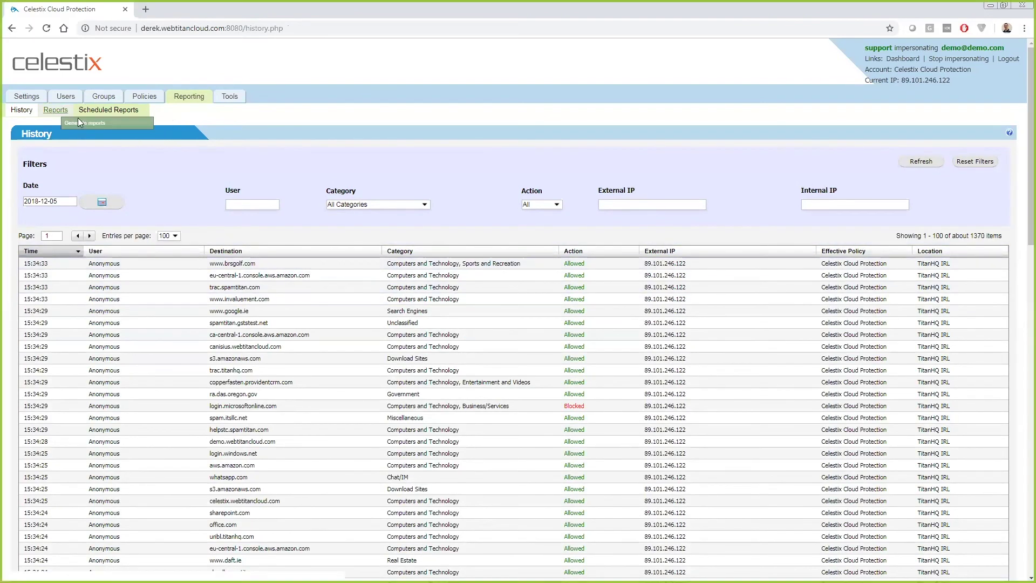
{"action": "left_click", "coordinate": [56, 111]}
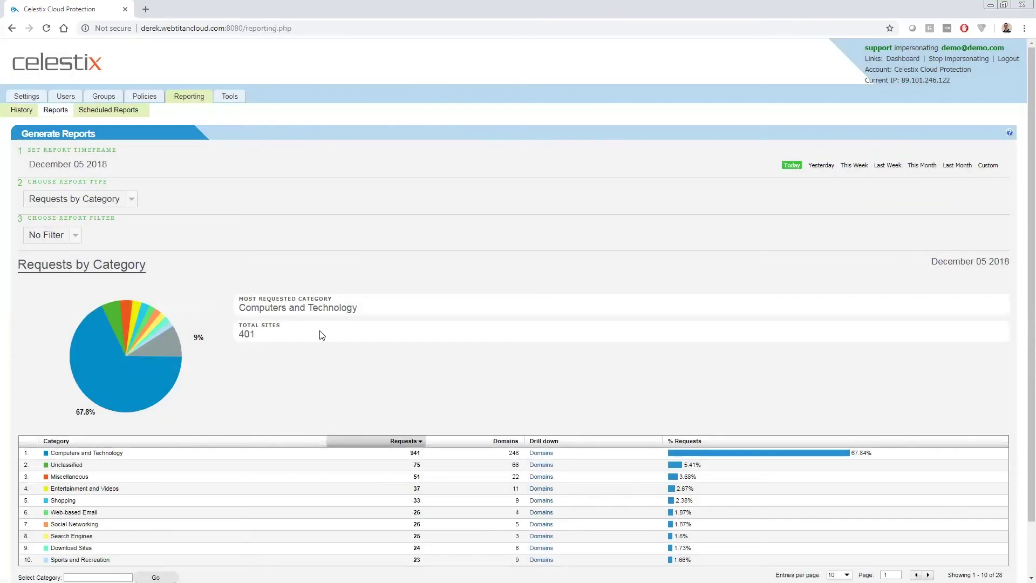
- Browse the report types, then show 20 categories per page in the Requests by Category table
{"action": "left_click", "coordinate": [132, 203]}
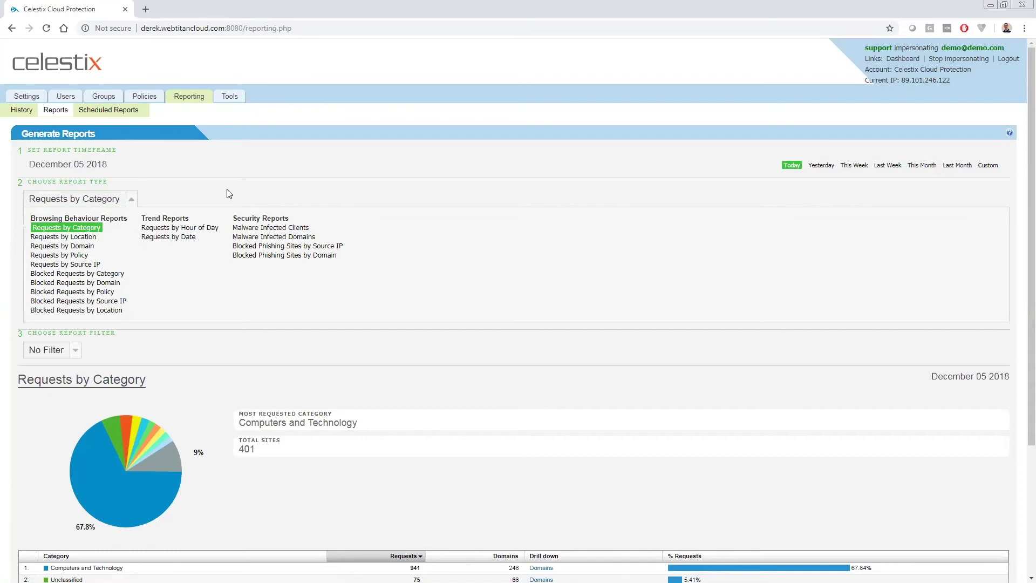
{"action": "left_click", "coordinate": [819, 167]}
{"action": "scroll", "coordinate": [296, 390], "scroll_direction": "down", "scroll_amount": 3}
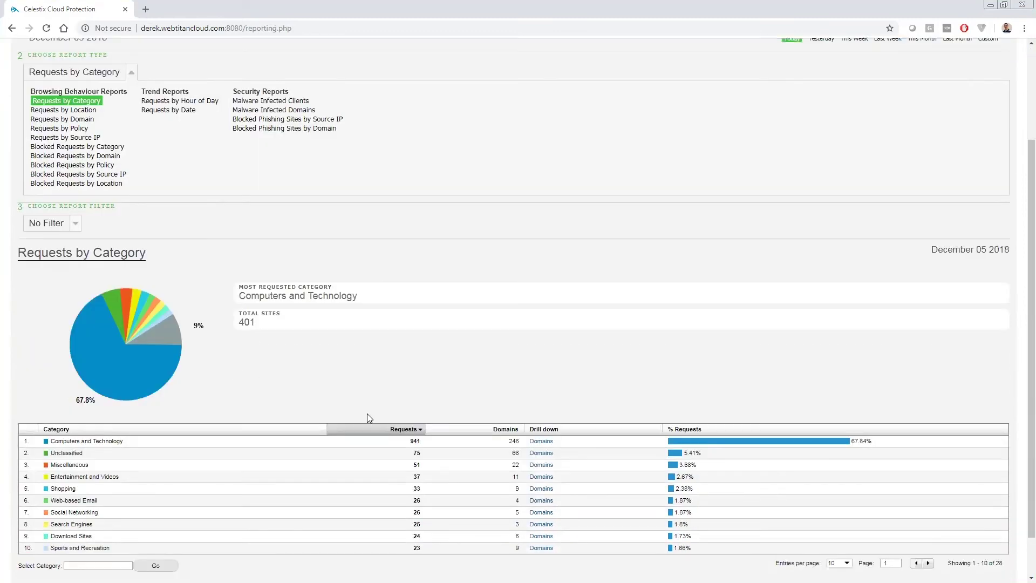
{"action": "left_click", "coordinate": [839, 538]}
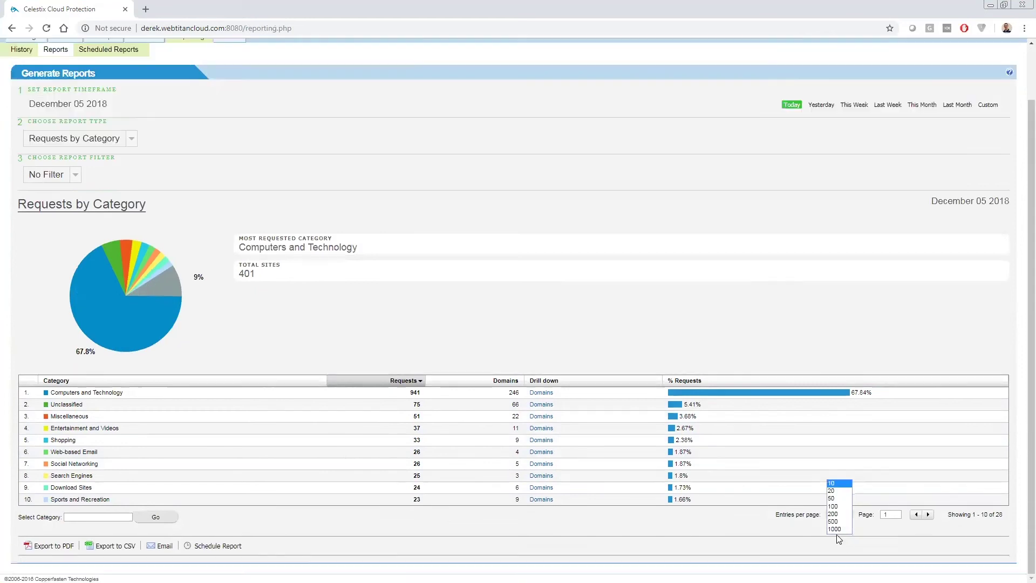
{"action": "left_click", "coordinate": [836, 499]}
{"action": "scroll", "coordinate": [135, 399], "scroll_direction": "down", "scroll_amount": 3}
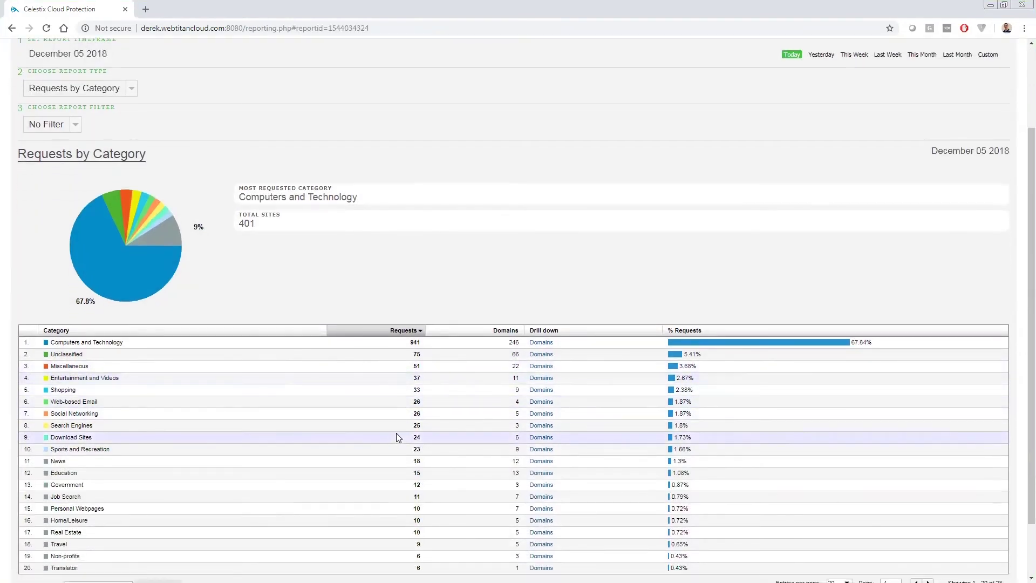
{"action": "scroll", "coordinate": [352, 420], "scroll_direction": "up", "scroll_amount": 3}
{"action": "scroll", "coordinate": [351, 424], "scroll_direction": "up", "scroll_amount": 1}
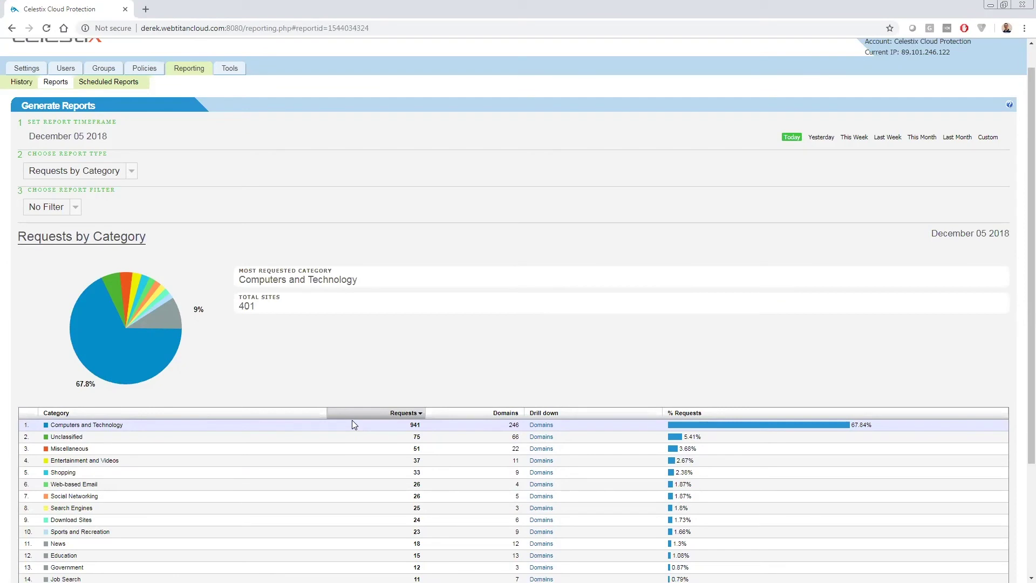
{"action": "scroll", "coordinate": [343, 419], "scroll_direction": "down", "scroll_amount": 3}
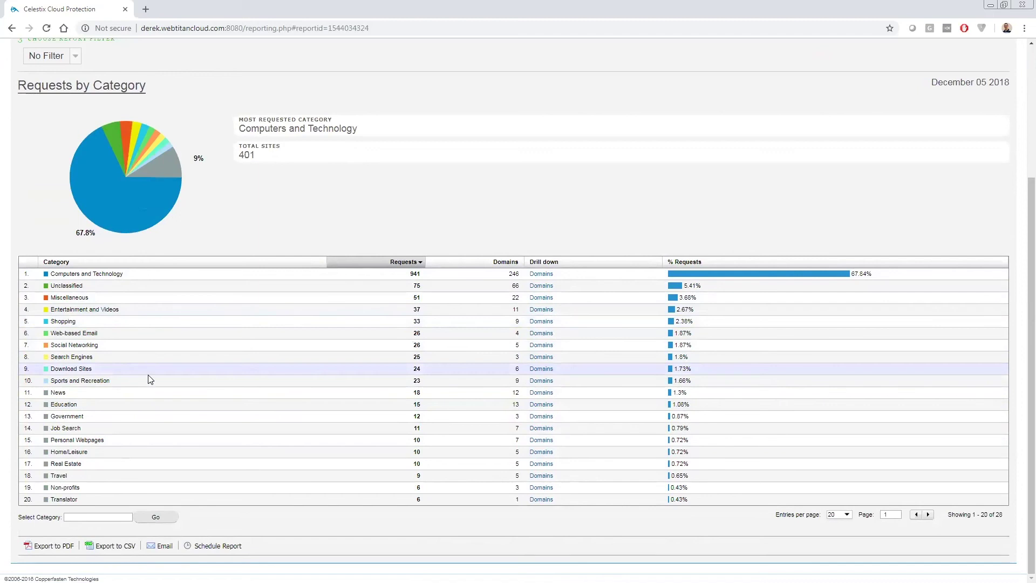
{"action": "left_click", "coordinate": [216, 547]}
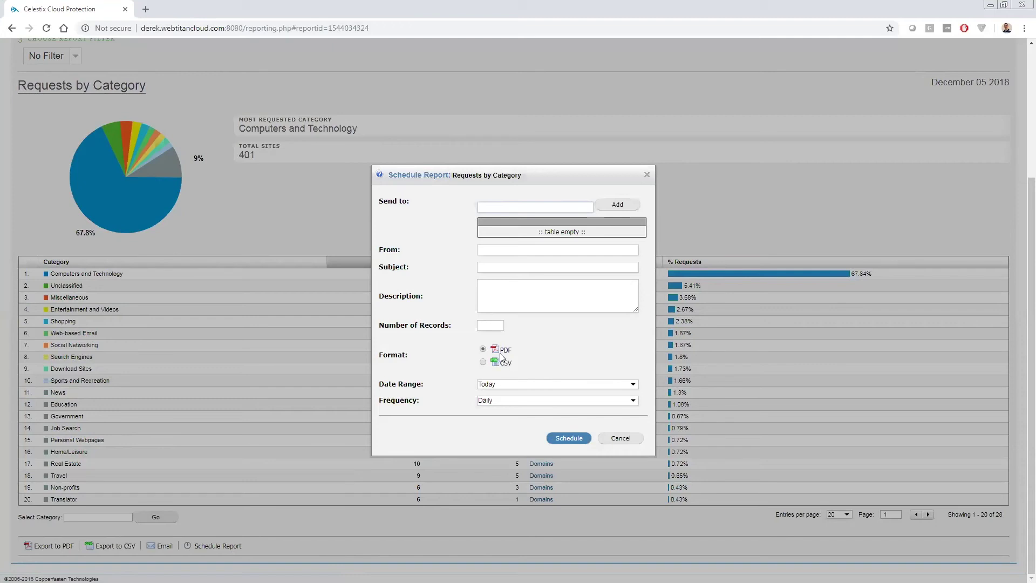
{"action": "left_click", "coordinate": [506, 386]}
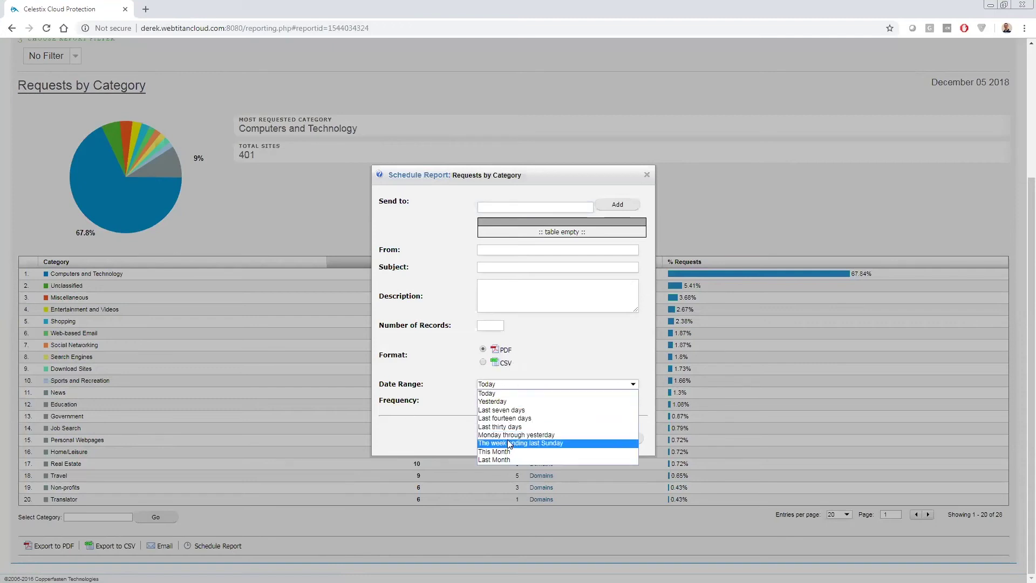
{"action": "left_click", "coordinate": [495, 460]}
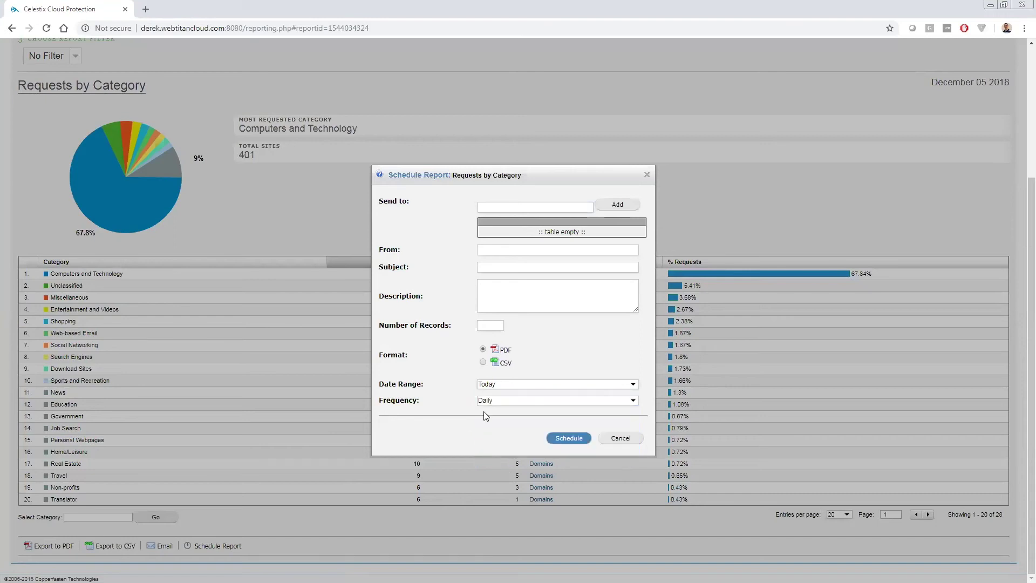
{"action": "left_click", "coordinate": [487, 401]}
{"action": "left_click", "coordinate": [519, 426]}
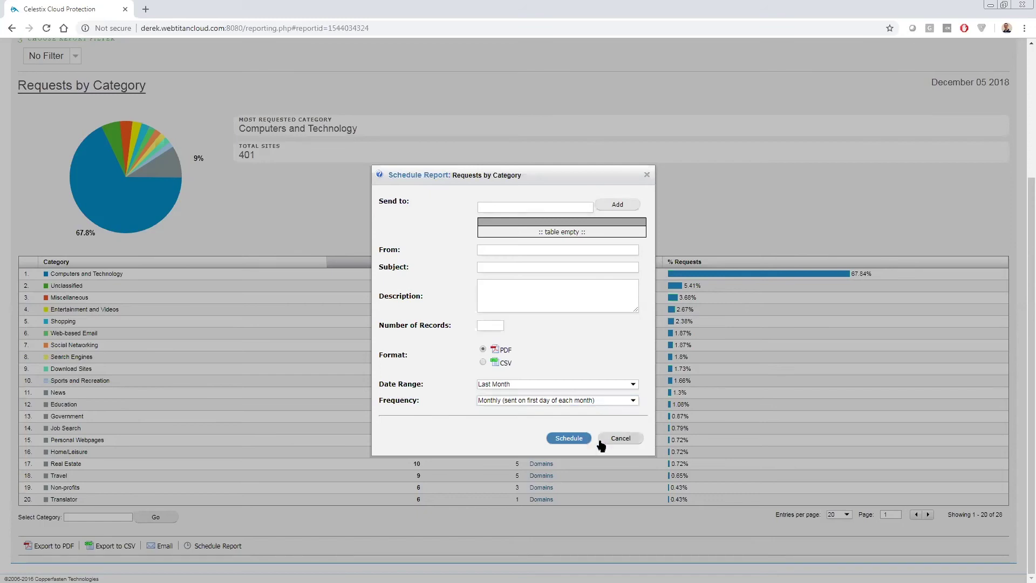
{"action": "left_click", "coordinate": [622, 438]}
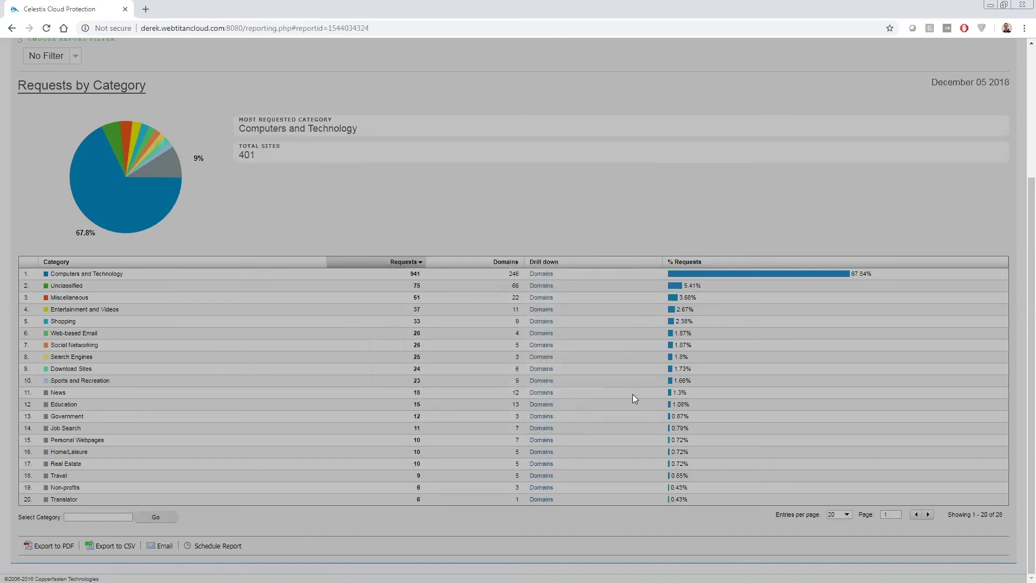
- Scroll to the top of the report and return to the Dashboard
{"action": "scroll", "coordinate": [817, 155], "scroll_direction": "up", "scroll_amount": 4}
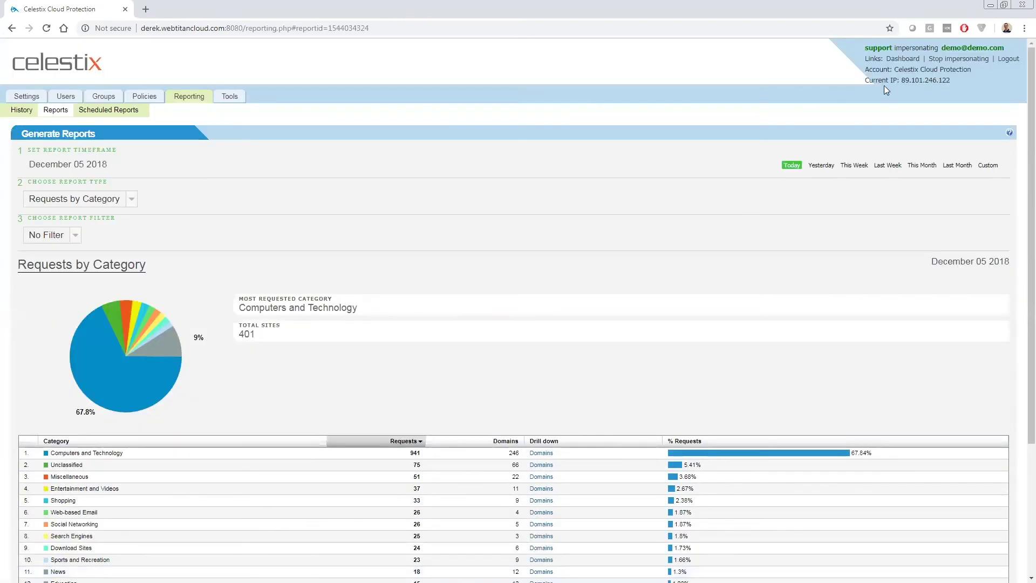
{"action": "left_click", "coordinate": [902, 58]}
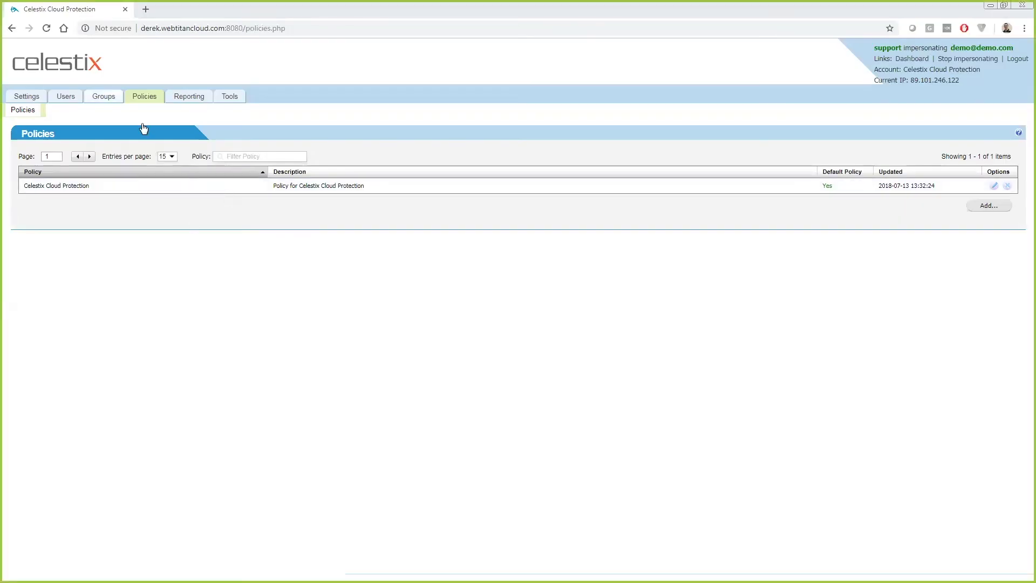
- Edit the Celestix Cloud Protection policy and view its whitelisted linkedin.com entry with subdomains
{"action": "left_click", "coordinate": [992, 186]}
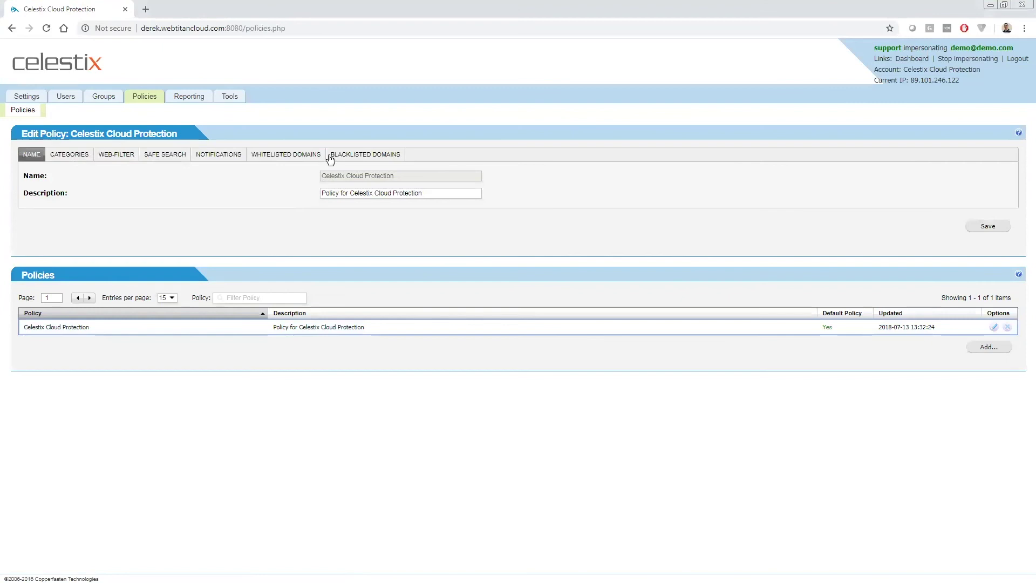
{"action": "left_click", "coordinate": [284, 156]}
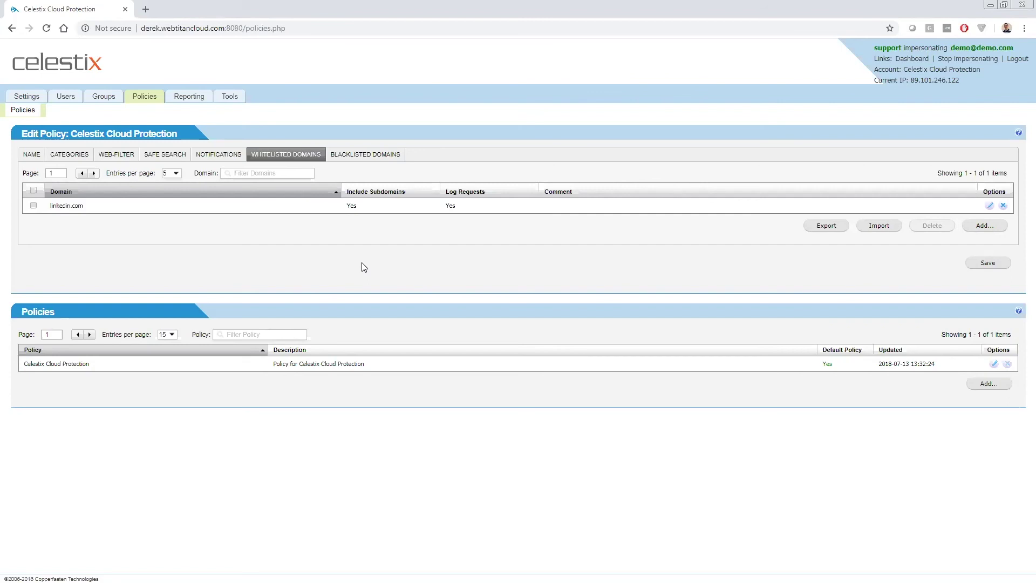
- Review the policy's category list, noting blocked ones like Alcohol, Violence, Phishing/Fraud and Spyware
{"action": "left_click", "coordinate": [56, 155]}
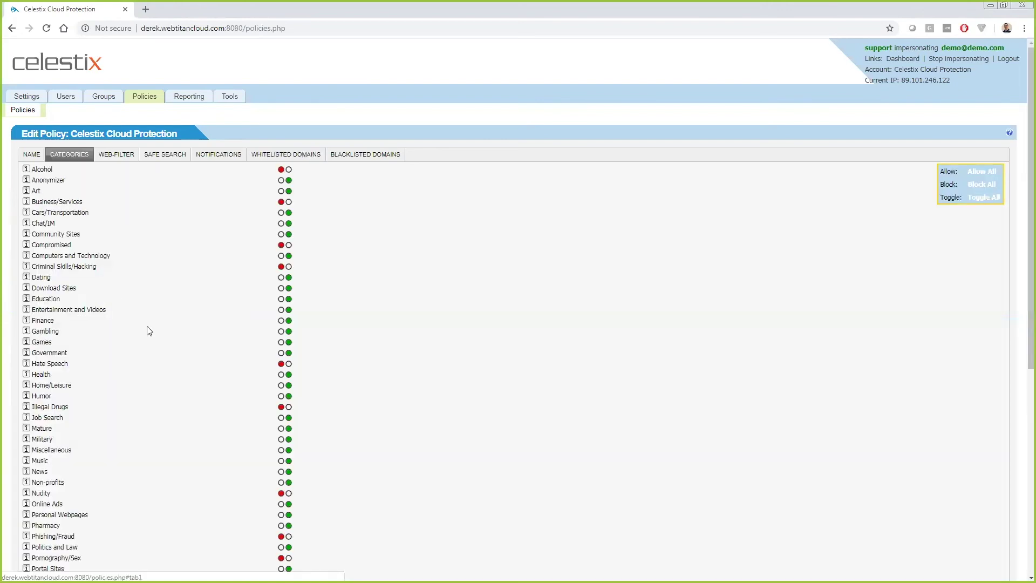
{"action": "scroll", "coordinate": [118, 419], "scroll_direction": "down", "scroll_amount": 5}
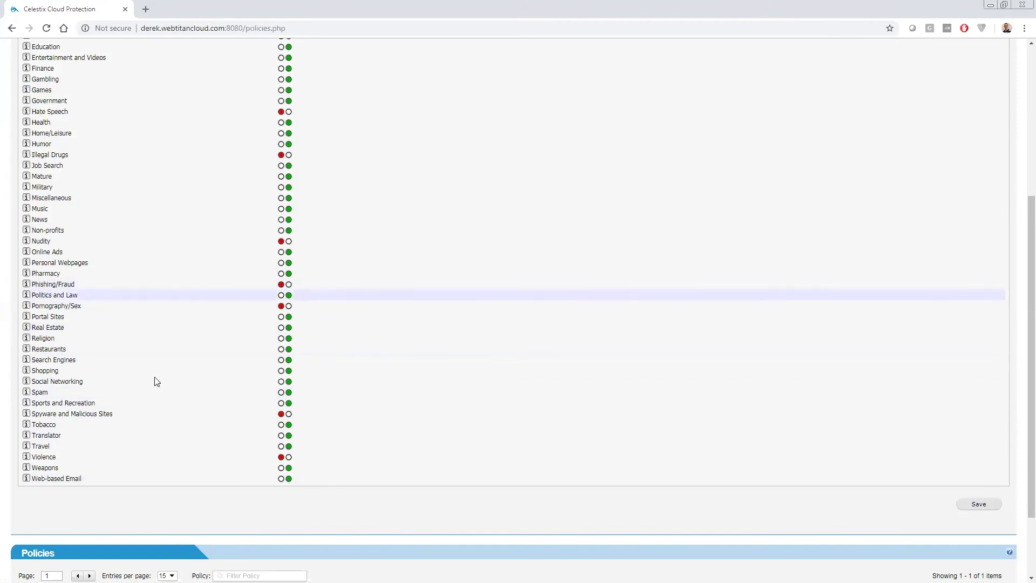
{"action": "scroll", "coordinate": [131, 205], "scroll_direction": "up", "scroll_amount": 5}
{"action": "scroll", "coordinate": [87, 412], "scroll_direction": "down", "scroll_amount": 5}
{"action": "scroll", "coordinate": [88, 413], "scroll_direction": "down", "scroll_amount": 2}
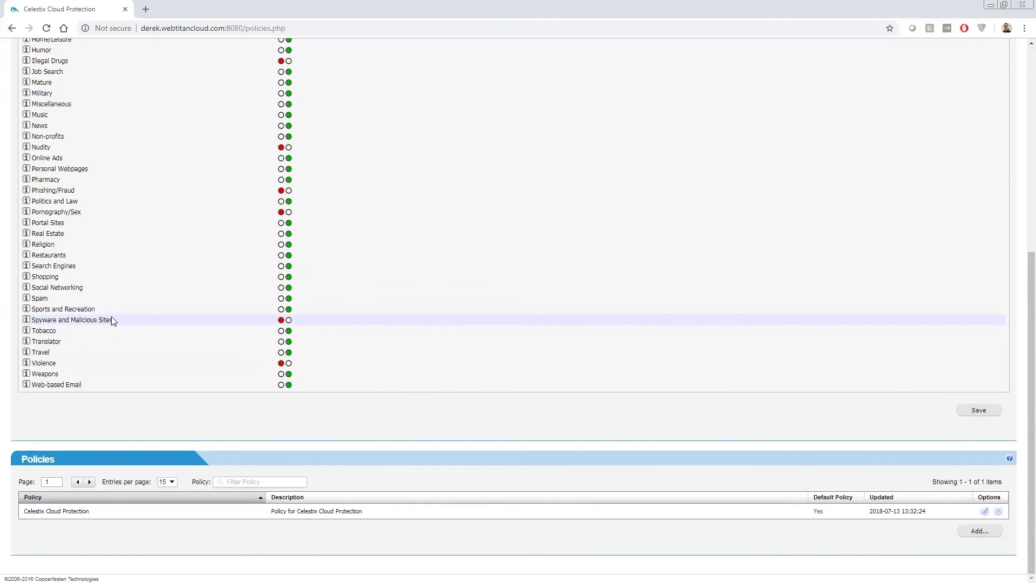